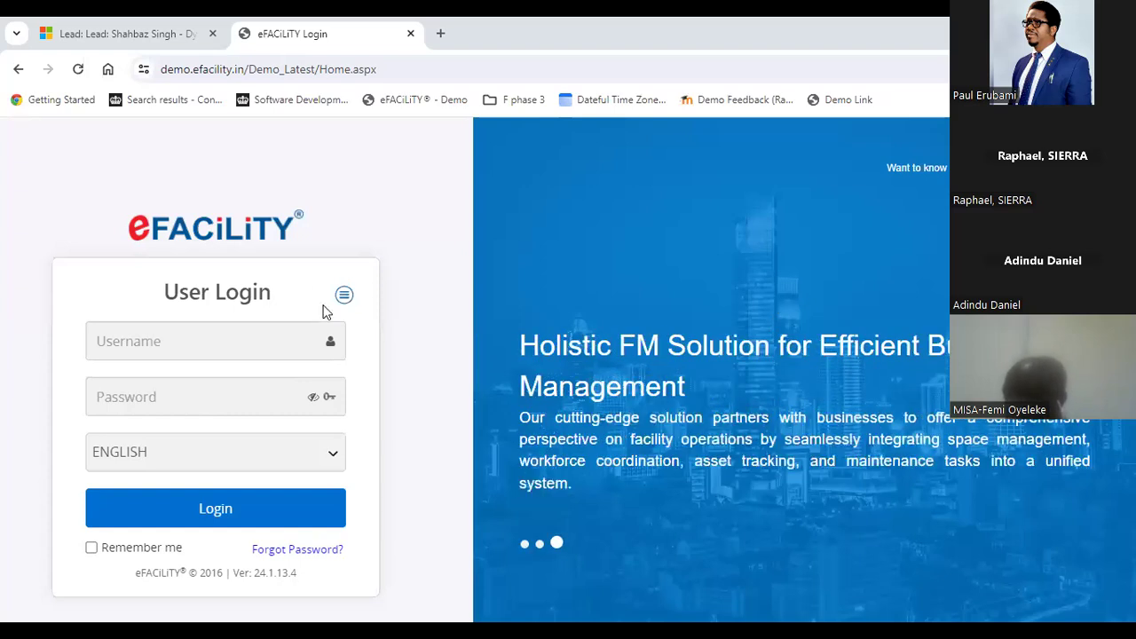
Step: Sign in to the demo site with the account username and password, keeping ENGLISH as the language
left_click(209, 342)
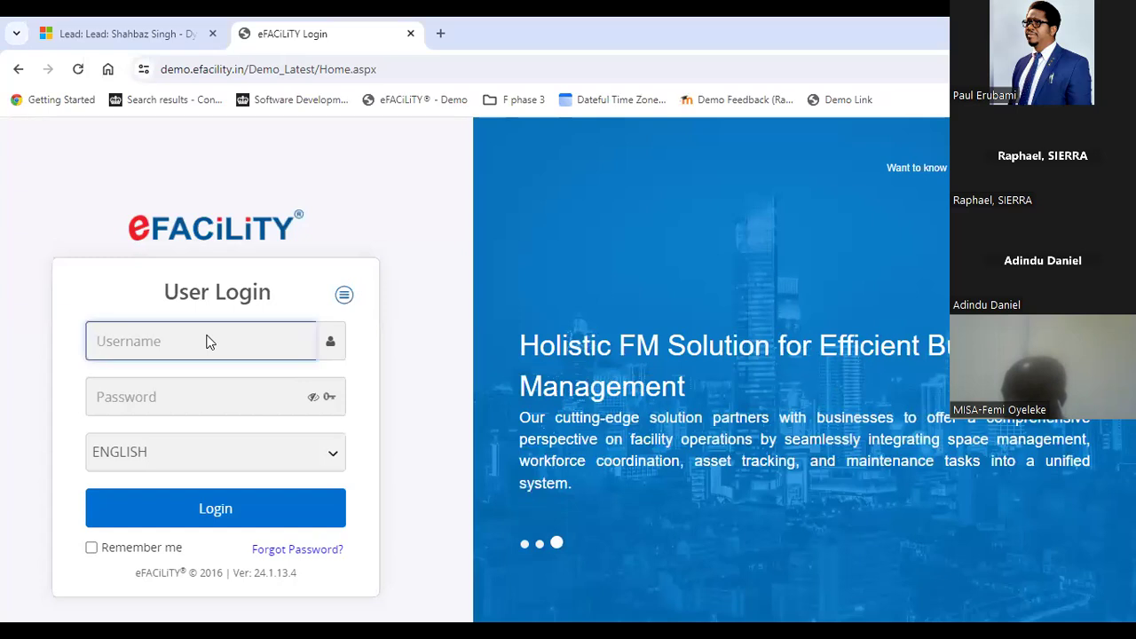
type("raphael")
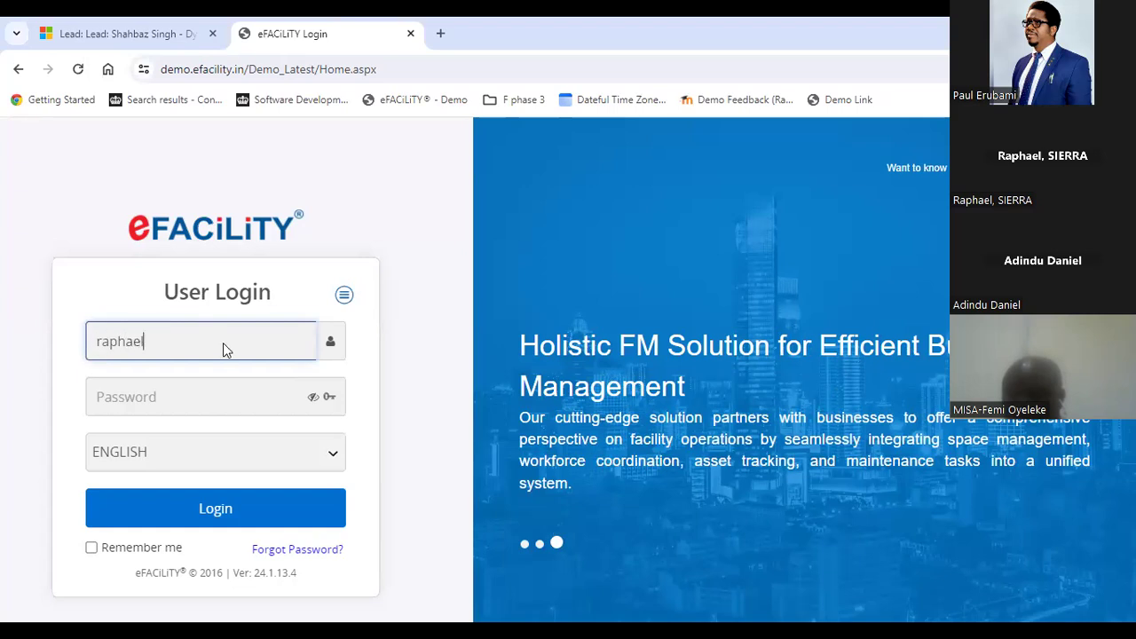
type(".s")
key("Tab")
type("*******")
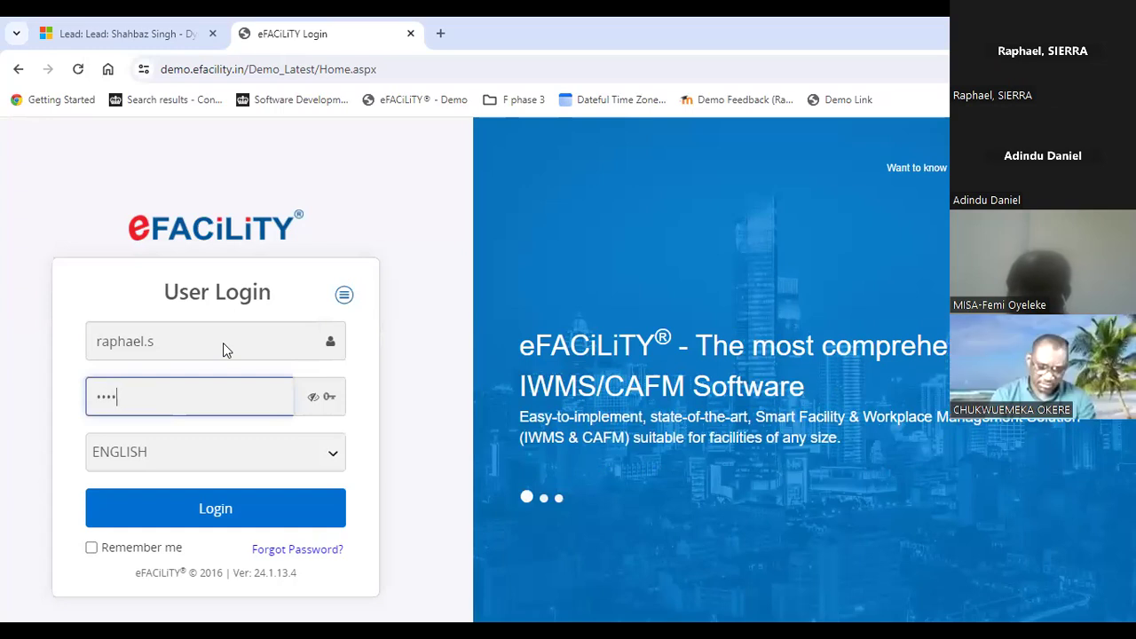
type("**")
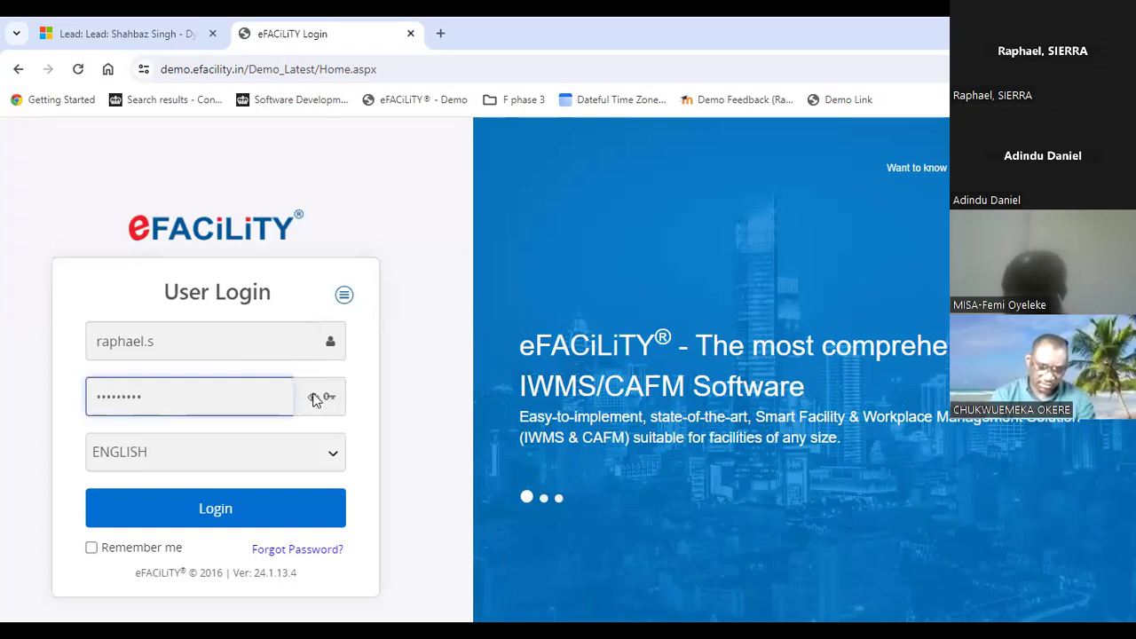
left_click(328, 456)
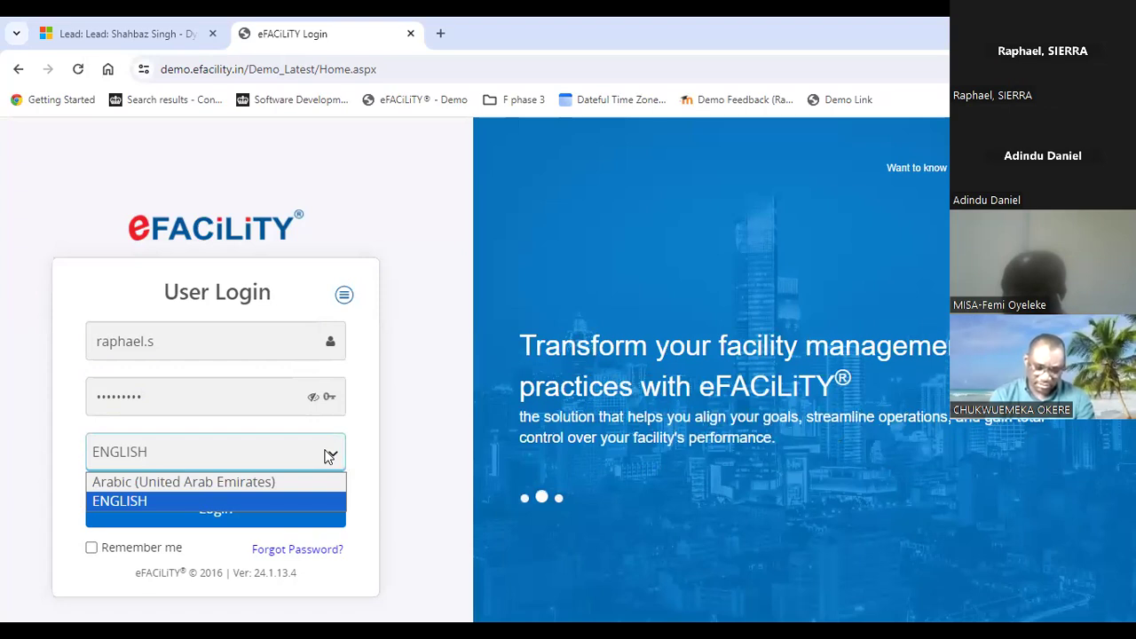
left_click(318, 530)
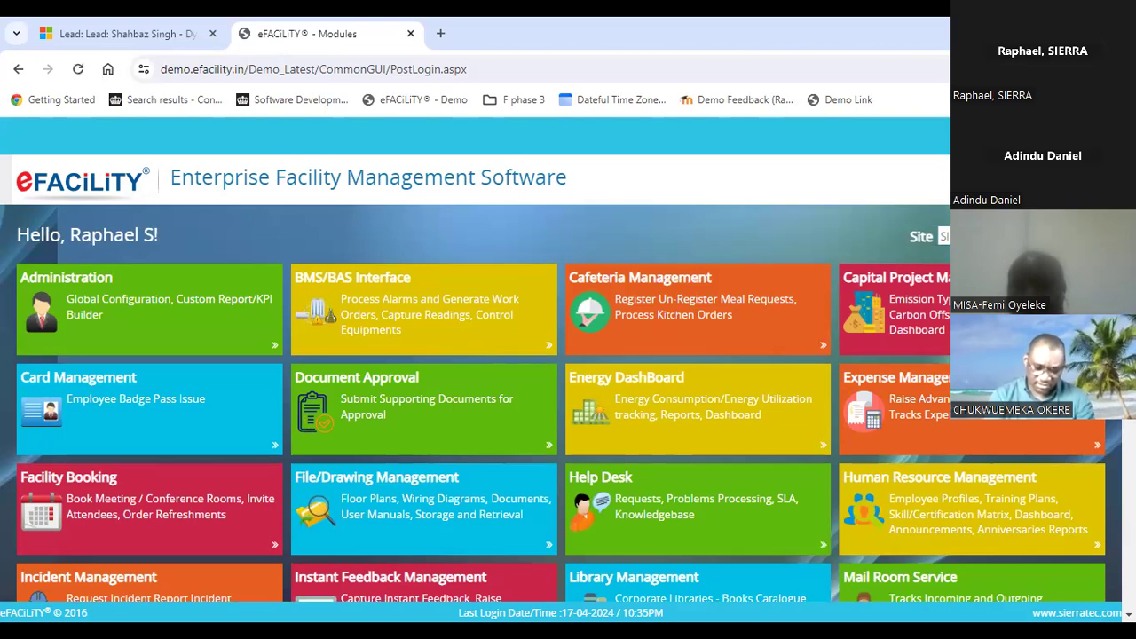
Step: Look through the module tiles on the home page, from Administration down to Waste Management
double_click(943, 236)
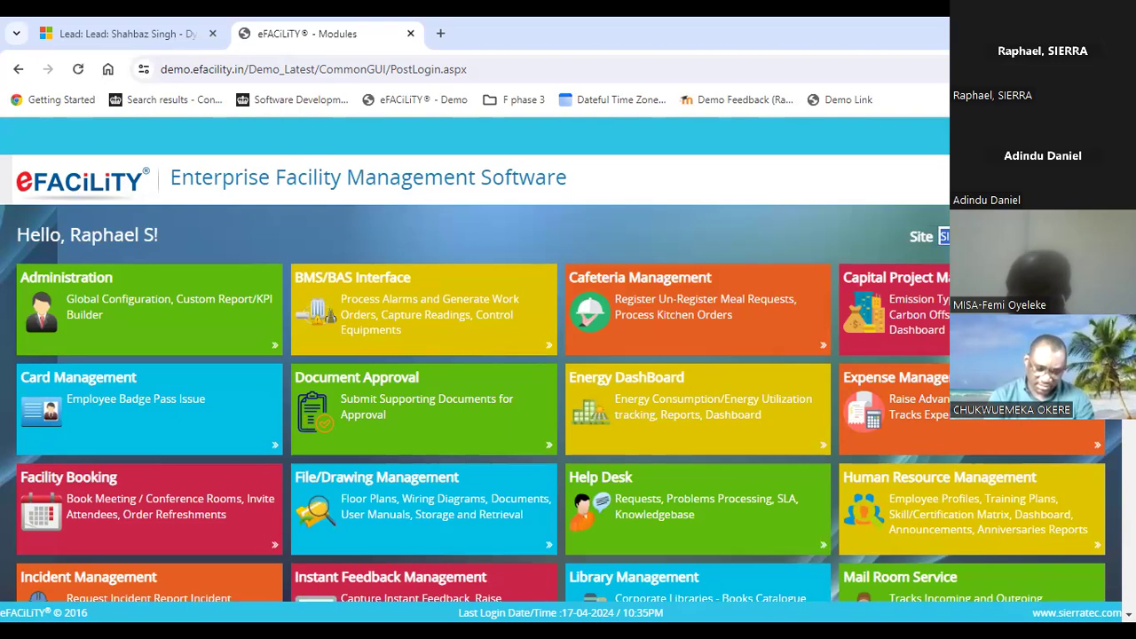
scroll(554, 379, "down", 1)
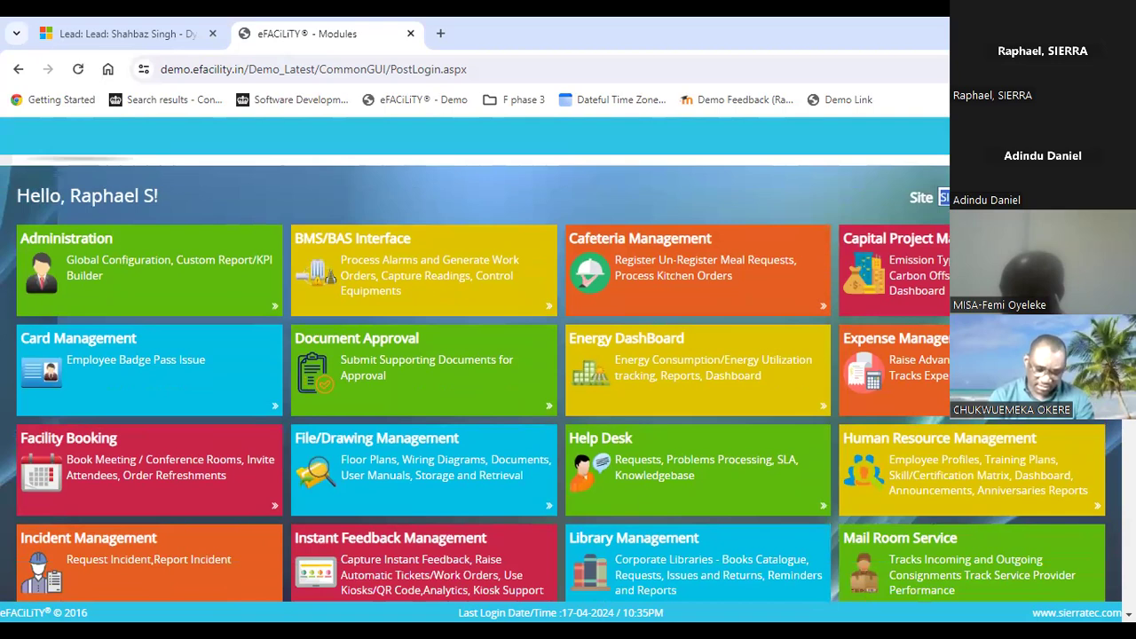
scroll(554, 379, "down", 2)
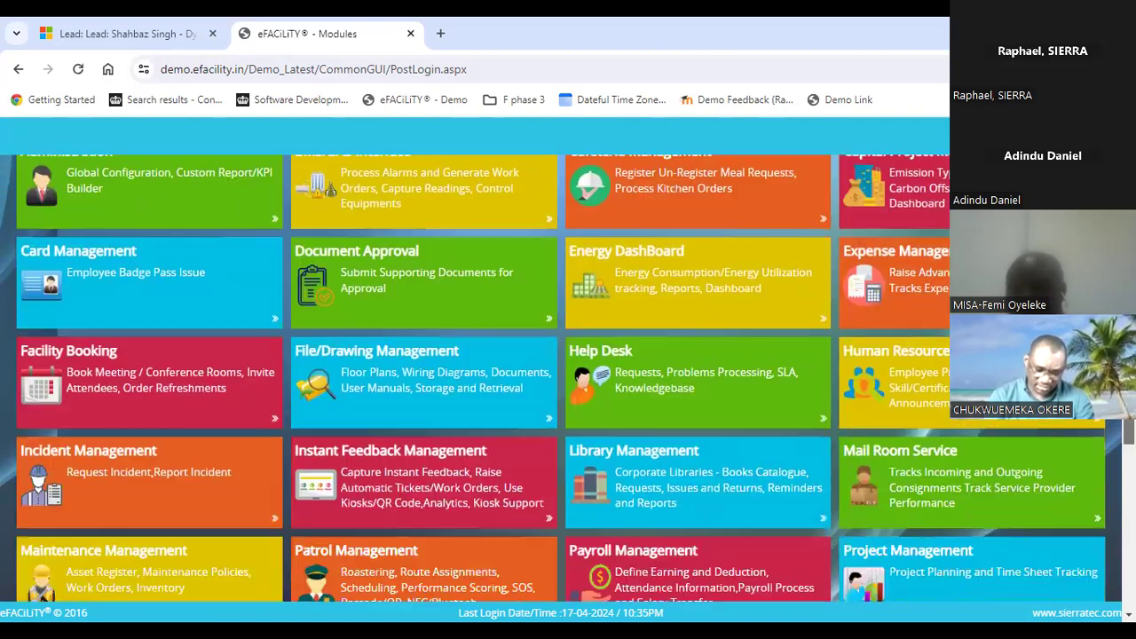
scroll(554, 379, "down", 1)
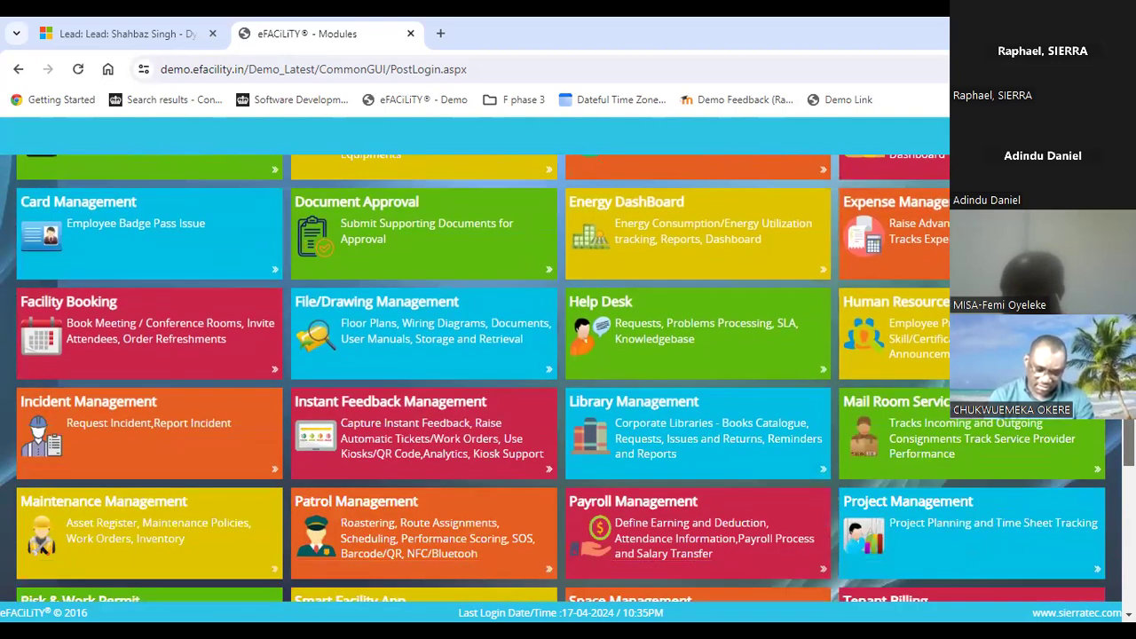
scroll(554, 379, "down", 3)
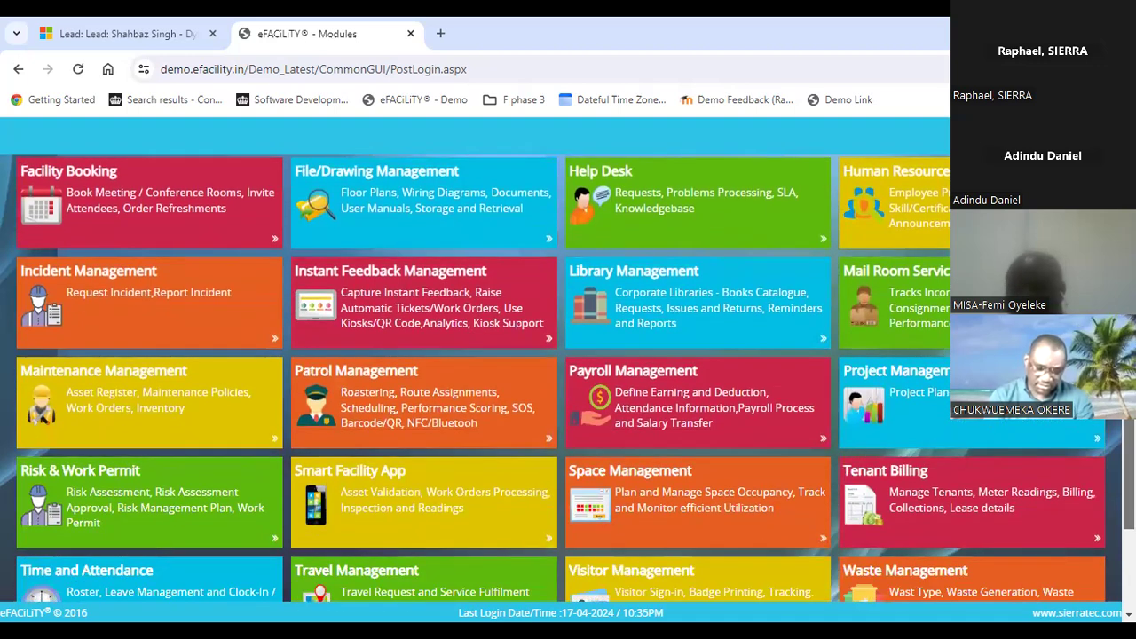
scroll(554, 379, "down", 1)
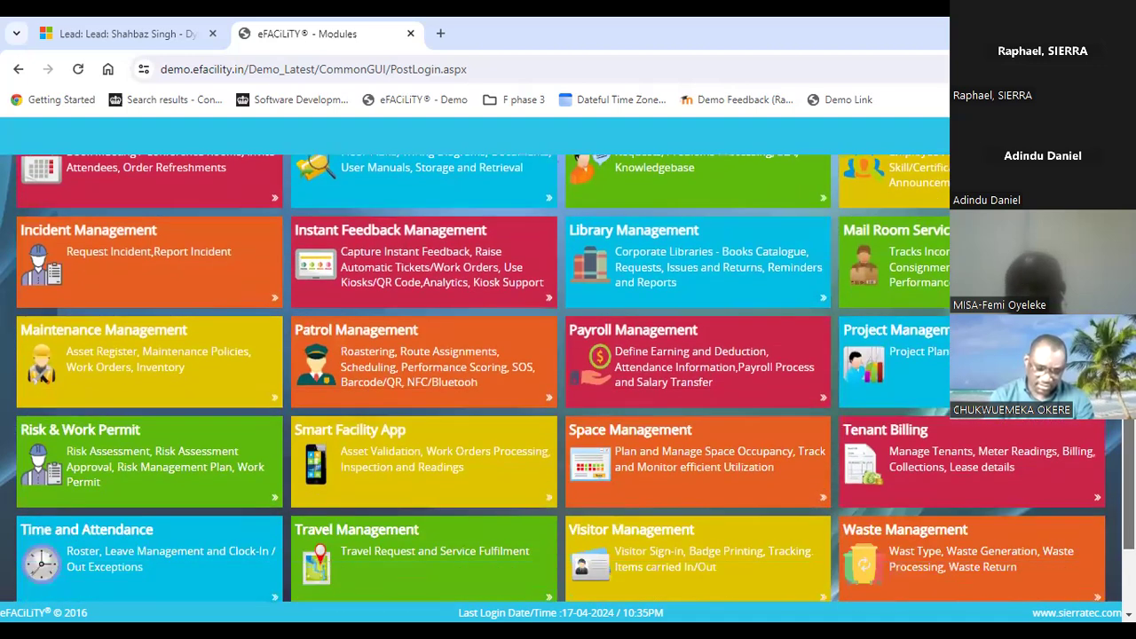
scroll(553, 379, "up", 5)
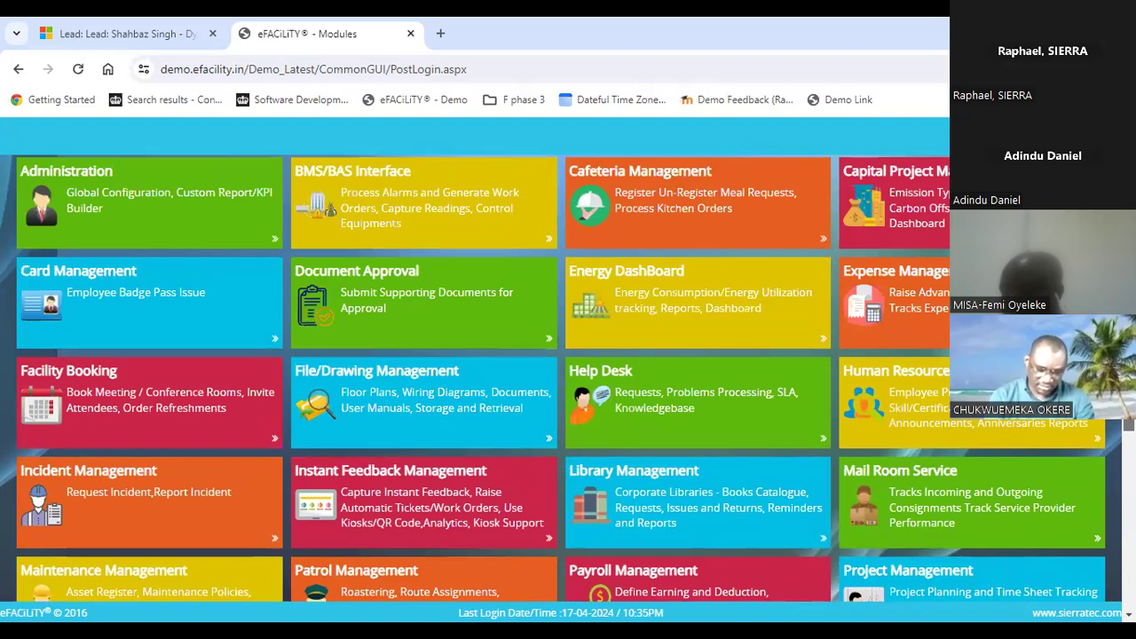
scroll(561, 379, "up", 2)
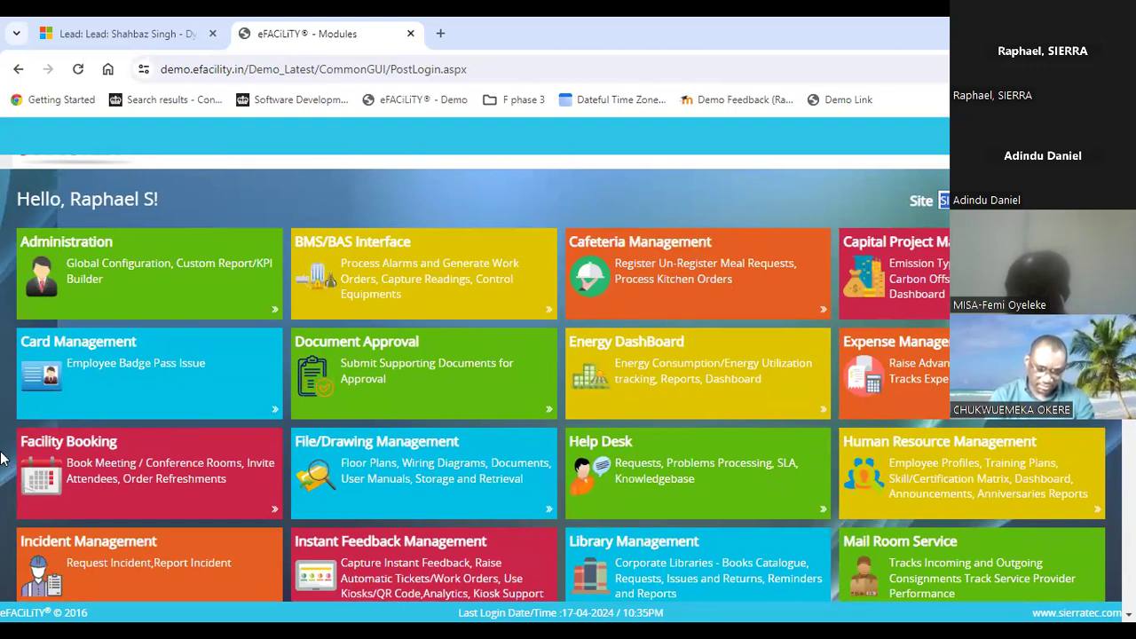
Step: Open the Maintenance Management module and review its dashboard, including the purchase order, energy consumption and work order sections
scroll(177, 473, "down", 3)
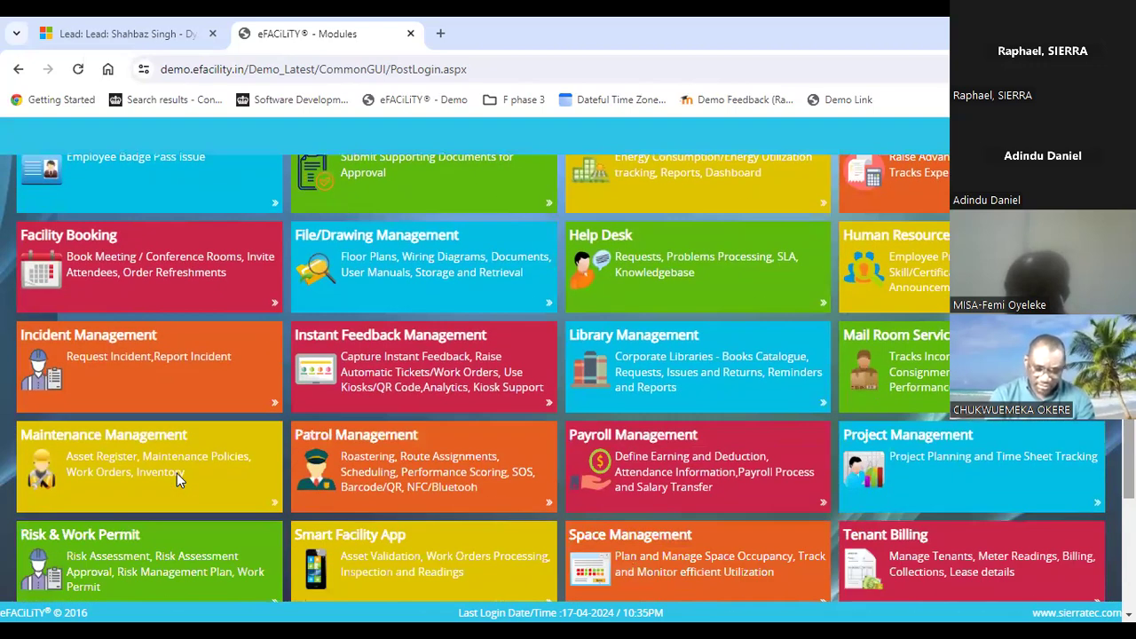
left_click(176, 473)
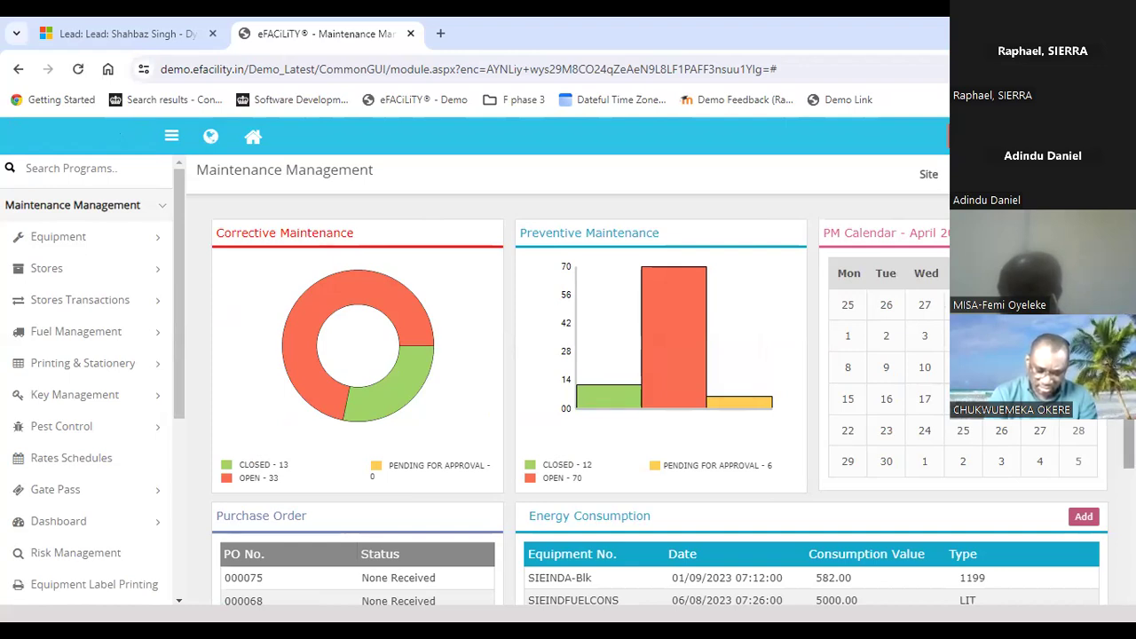
scroll(371, 355, "down", 3)
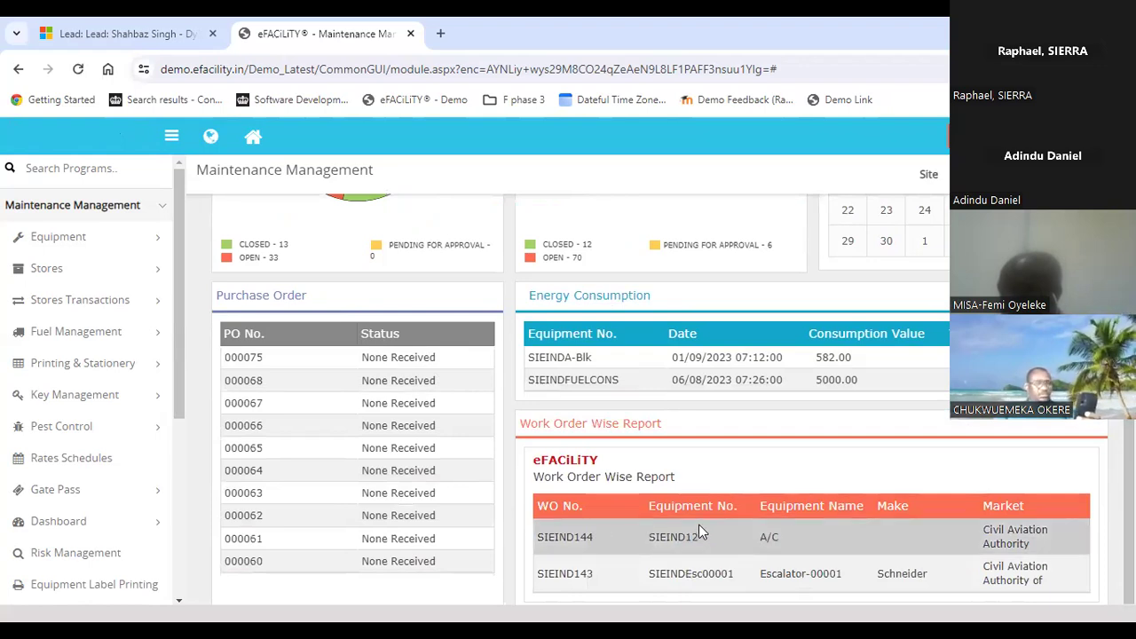
scroll(698, 531, "up", 3)
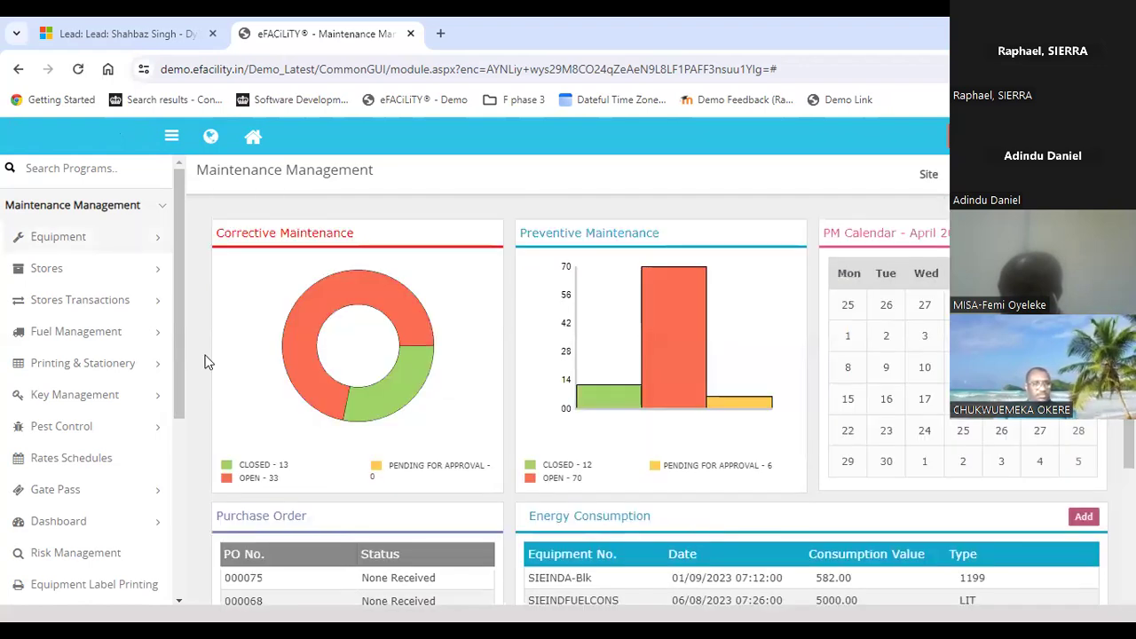
Step: Expand the Equipment programs, look through them and open Asset-Equipment Reg
left_click(143, 240)
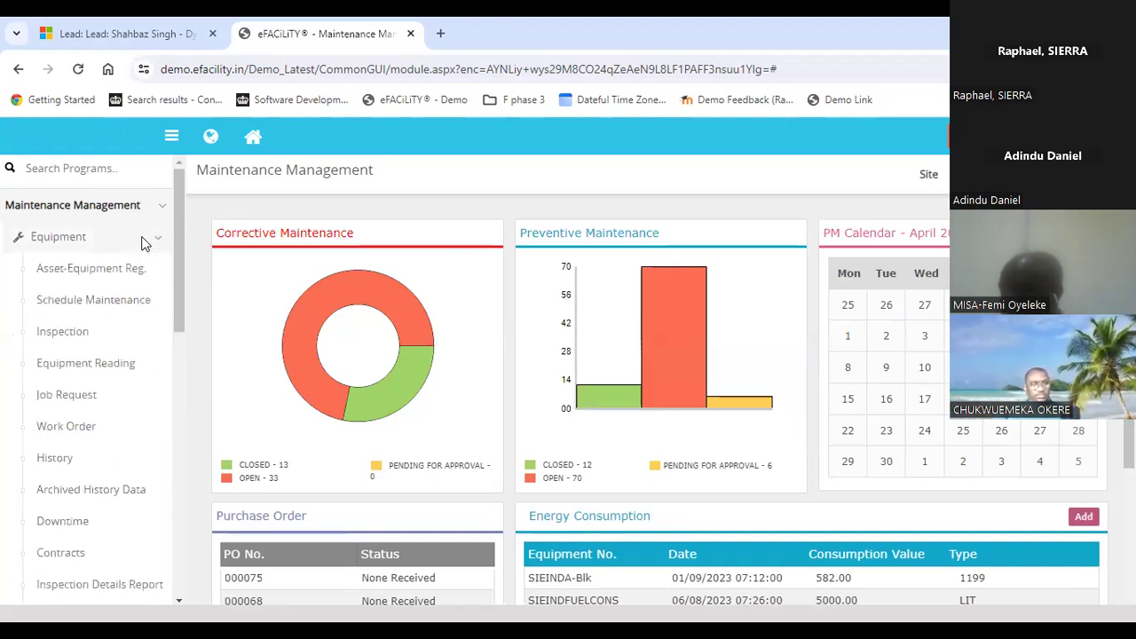
scroll(177, 266, "down", 5)
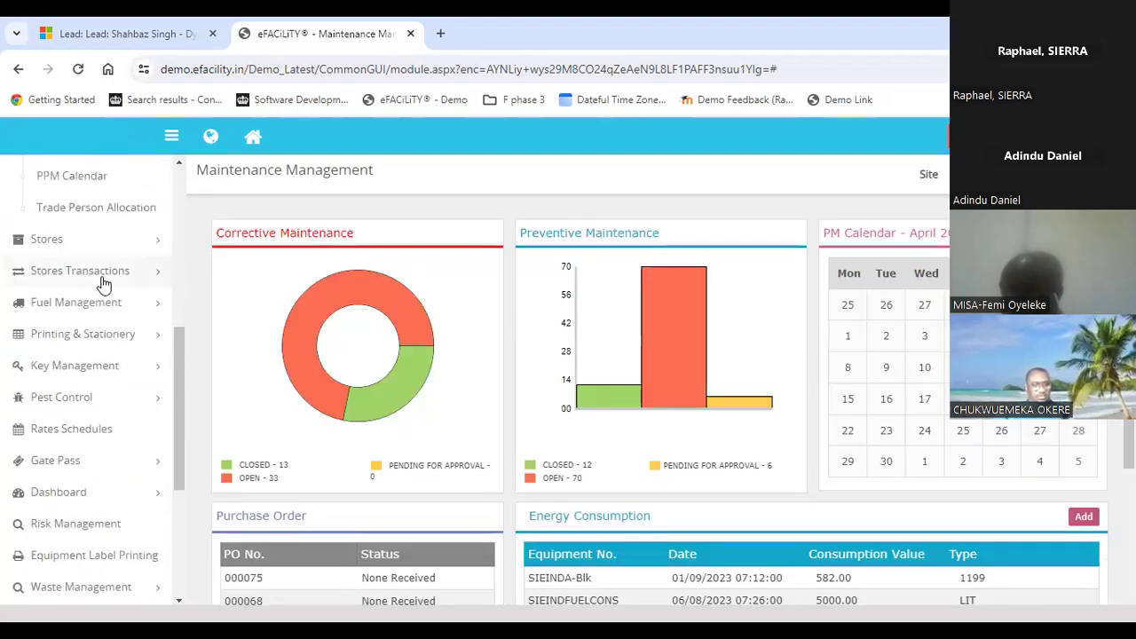
scroll(175, 274, "up", 5)
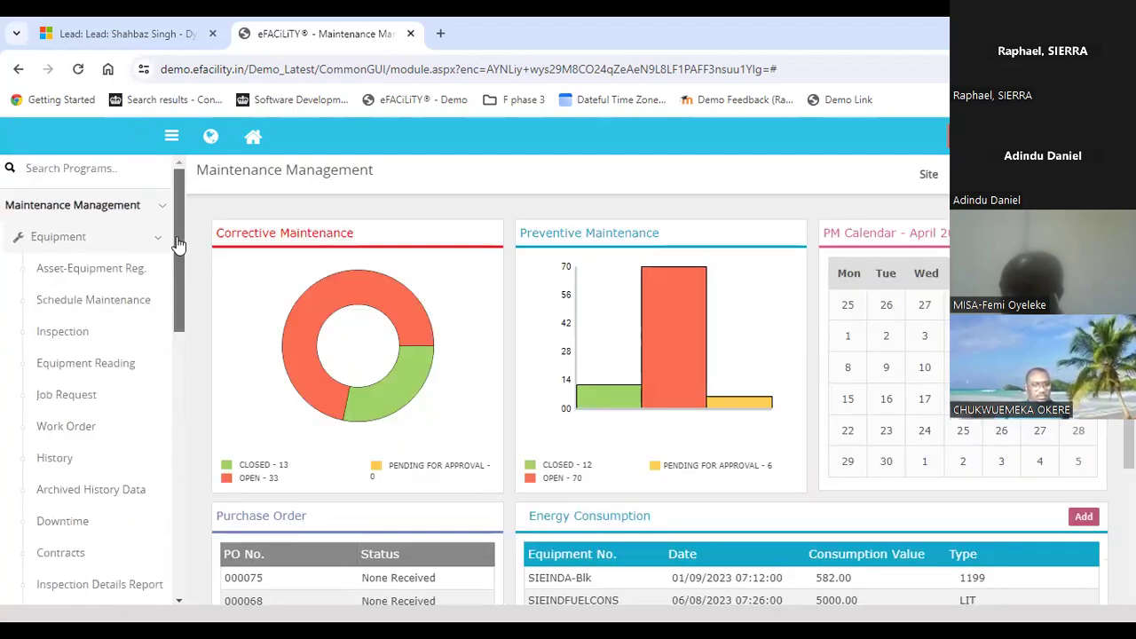
left_click(112, 268)
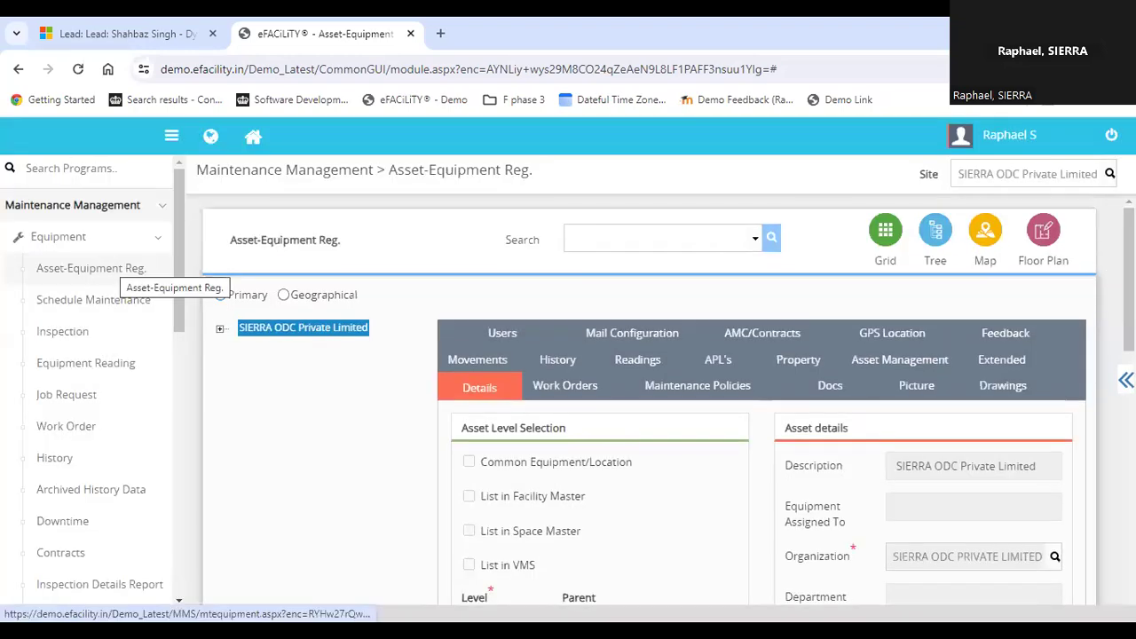
Step: Examine the site's asset record, covering the level selection, asset details, floor plan attachment, SLA title and safety notes
scroll(648, 399, "down", 6)
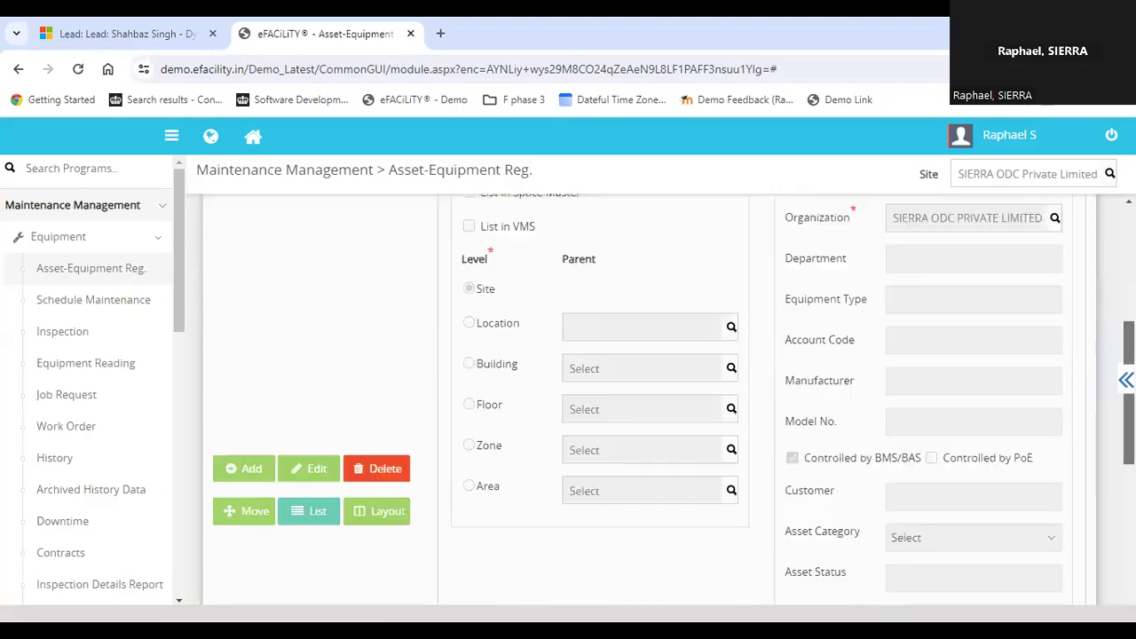
scroll(648, 399, "up", 2)
scroll(648, 399, "up", 3)
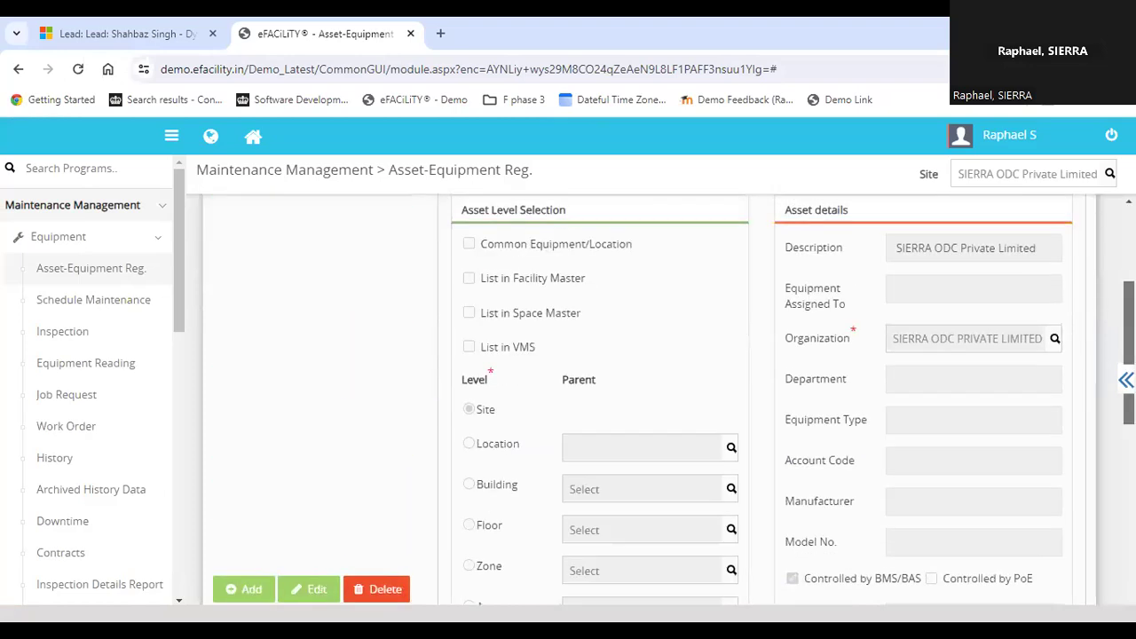
scroll(1009, 413, "down", 2)
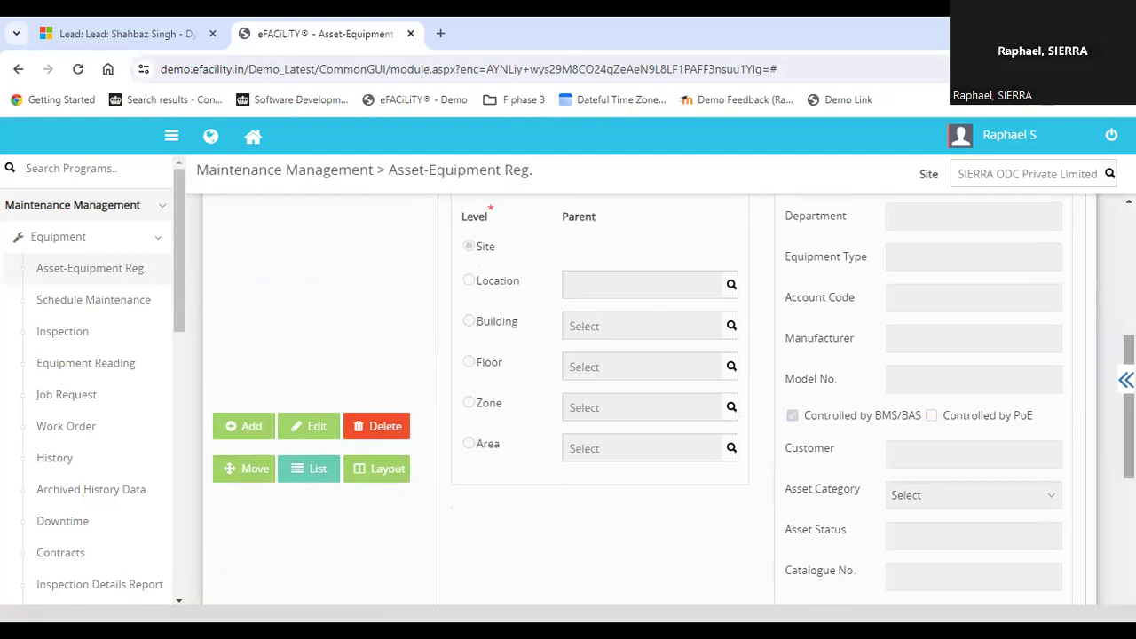
scroll(652, 399, "down", 2)
scroll(652, 399, "up", 5)
scroll(652, 399, "down", 1)
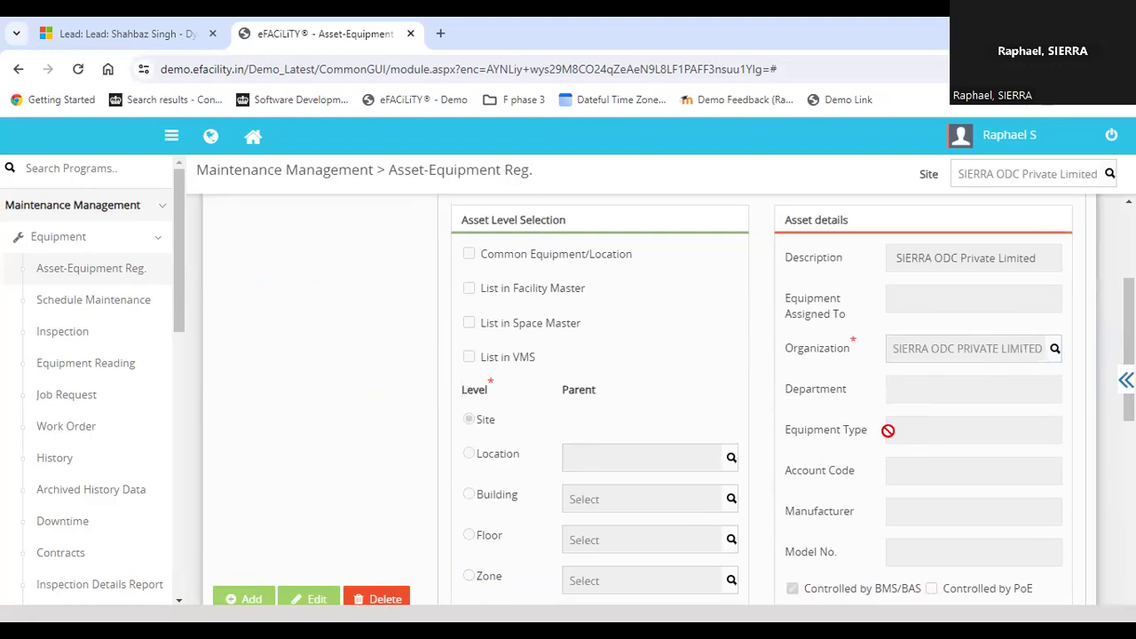
scroll(888, 431, "down", 5)
scroll(888, 432, "down", 2)
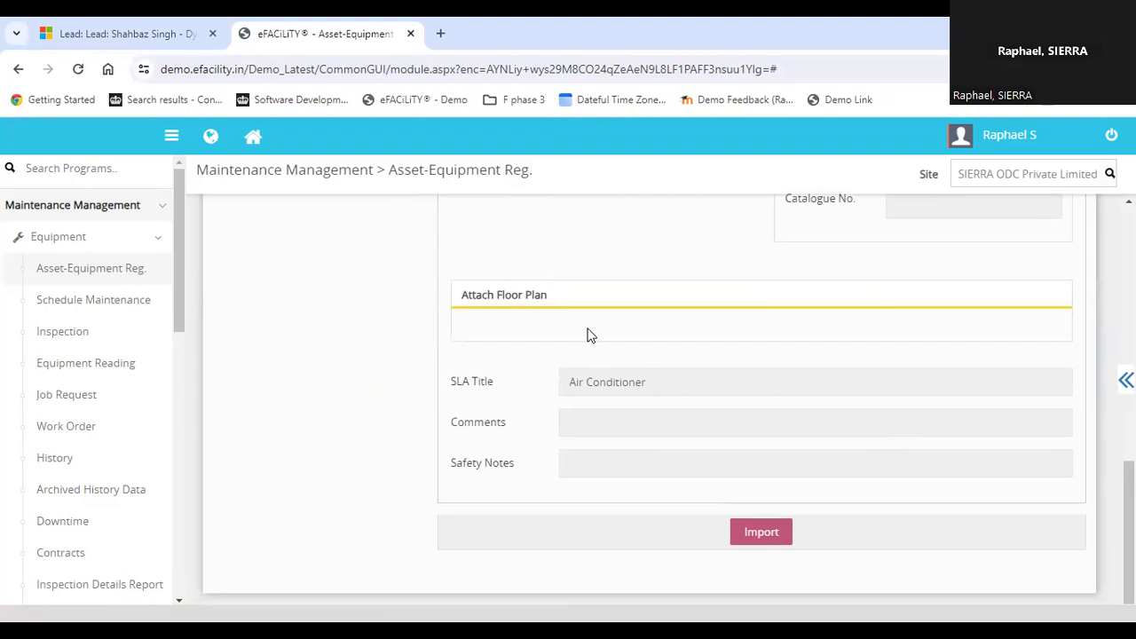
scroll(479, 398, "up", 5)
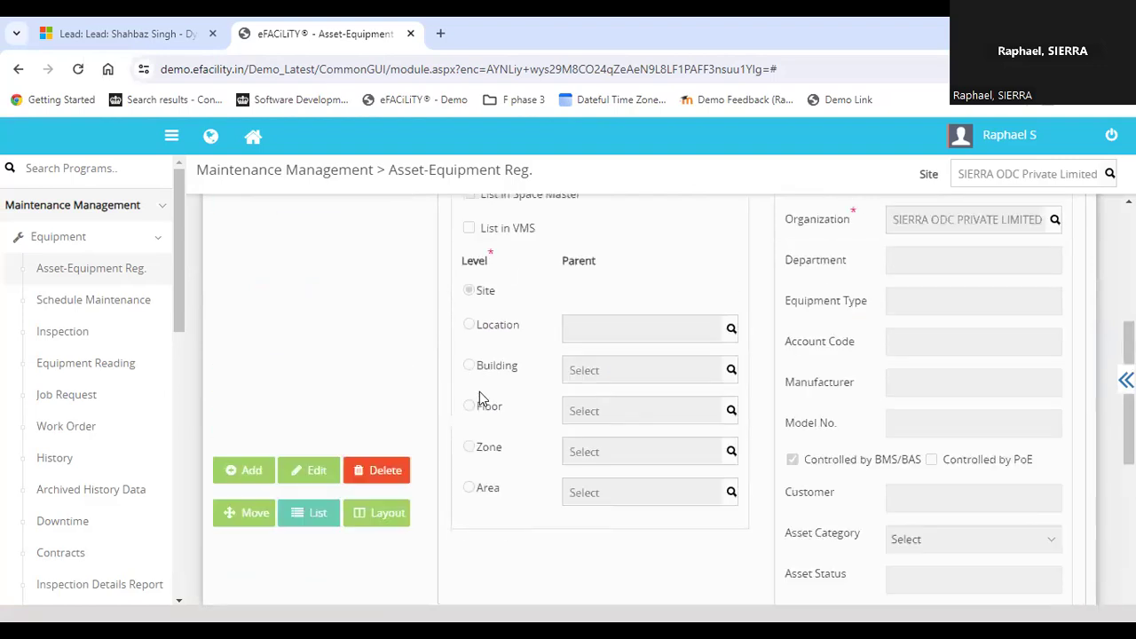
scroll(479, 399, "up", 4)
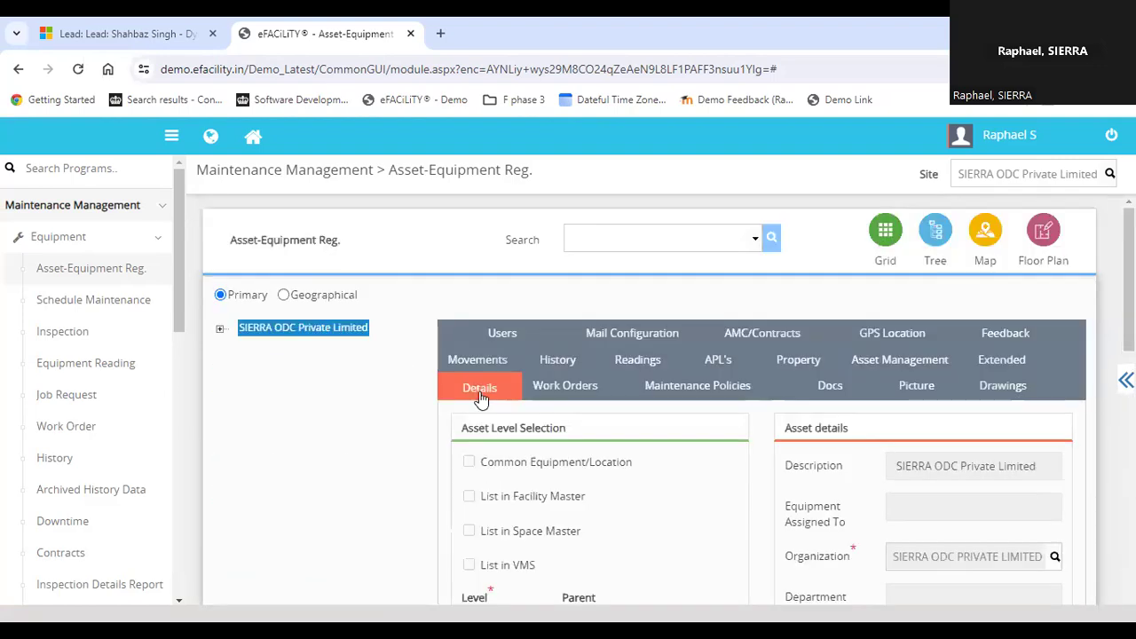
Step: Expand the SIERRA ODC Private Limited asset tree and its Floor_2 branch to examine the locations and assets
left_click(219, 331)
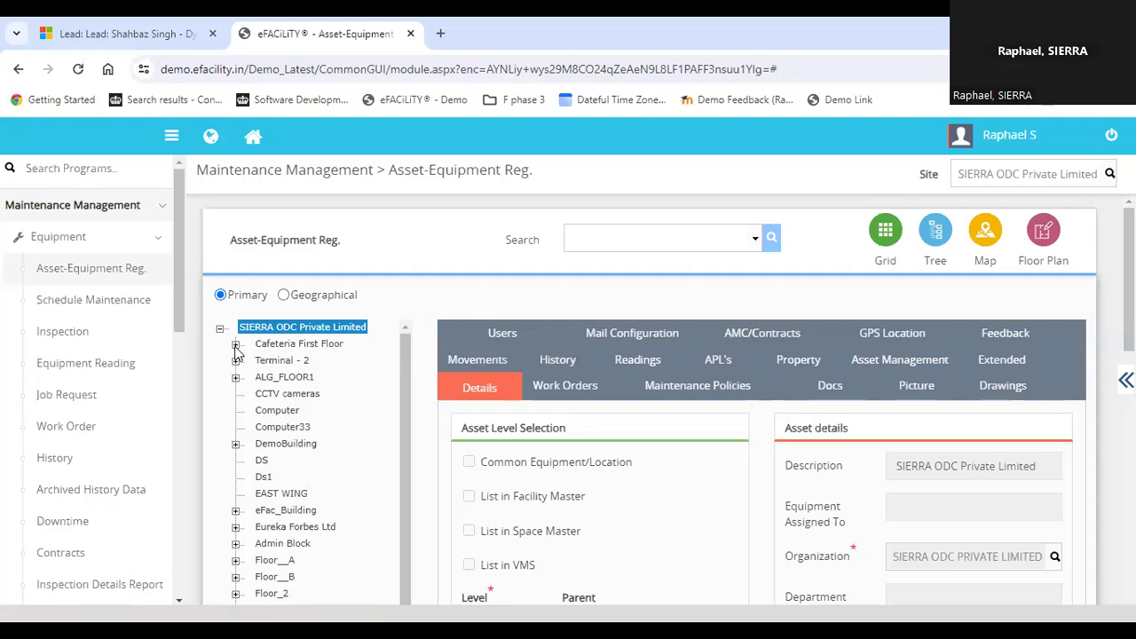
left_click_drag(403, 417, 405, 486)
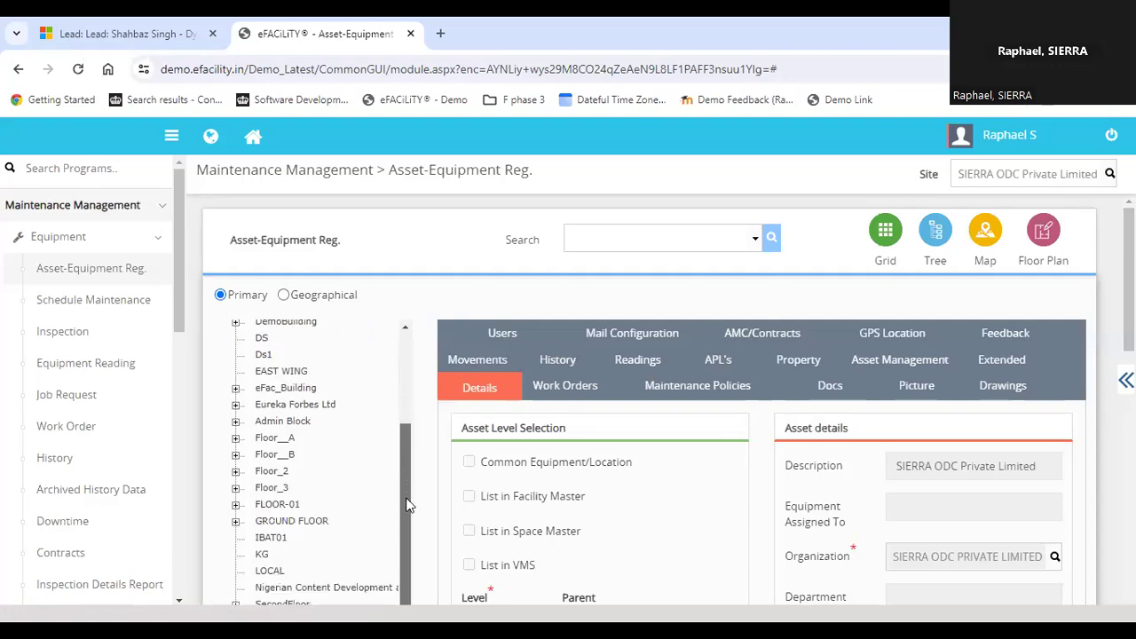
left_click(235, 472)
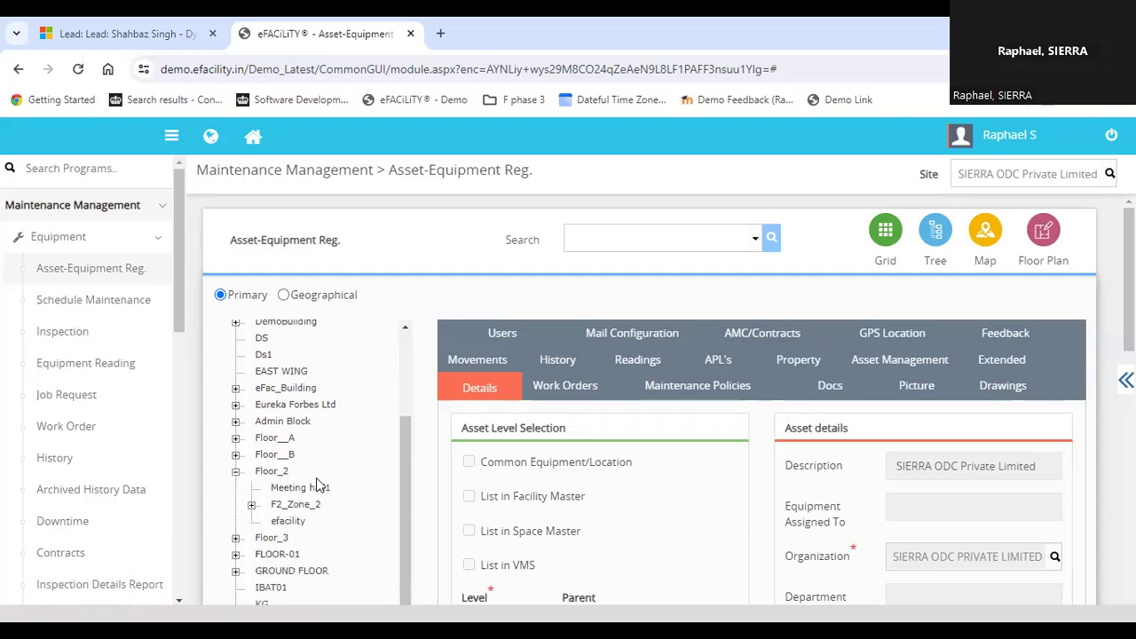
scroll(397, 515, "down", 1)
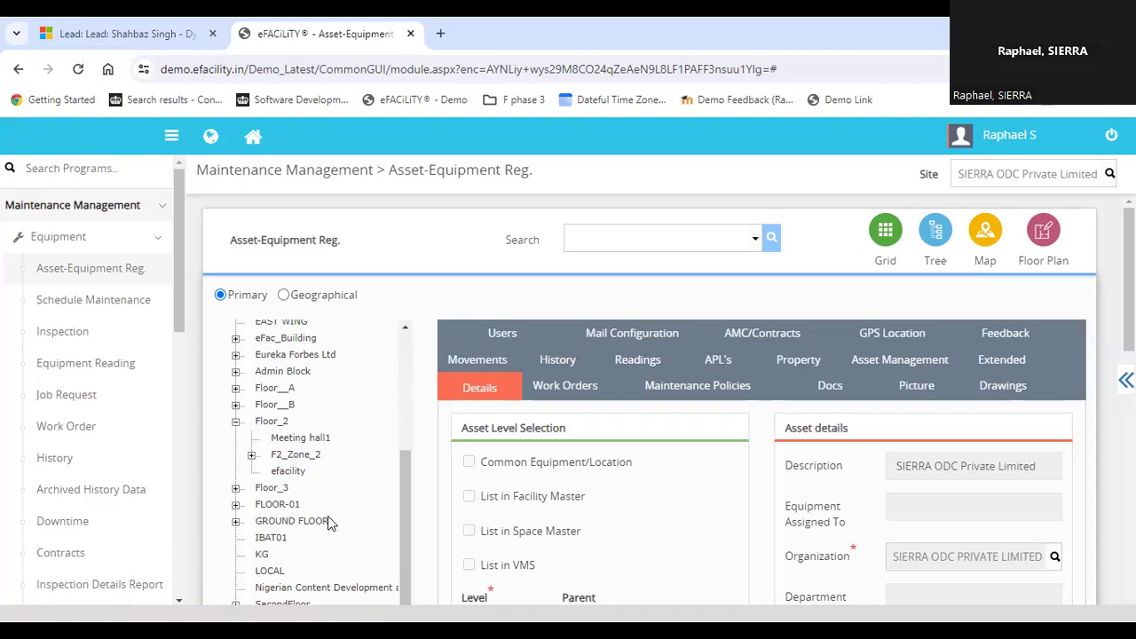
Step: Expand Cafeteria First Floor in the asset tree and open the details of its A/C asset
left_click_drag(401, 536, 420, 410)
left_click(236, 344)
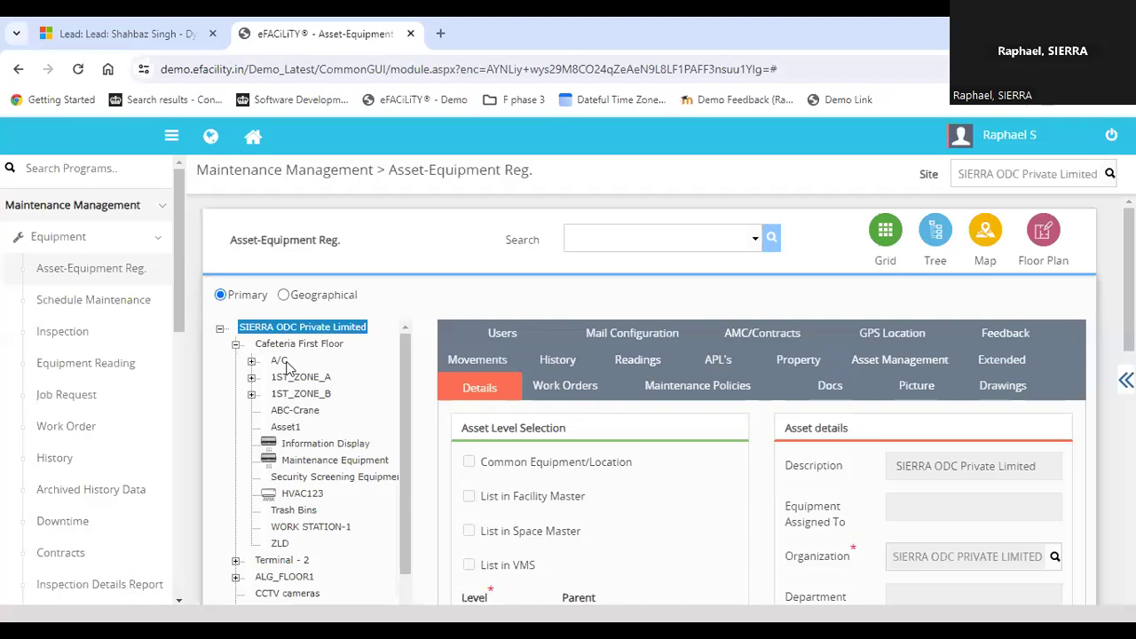
left_click(284, 362)
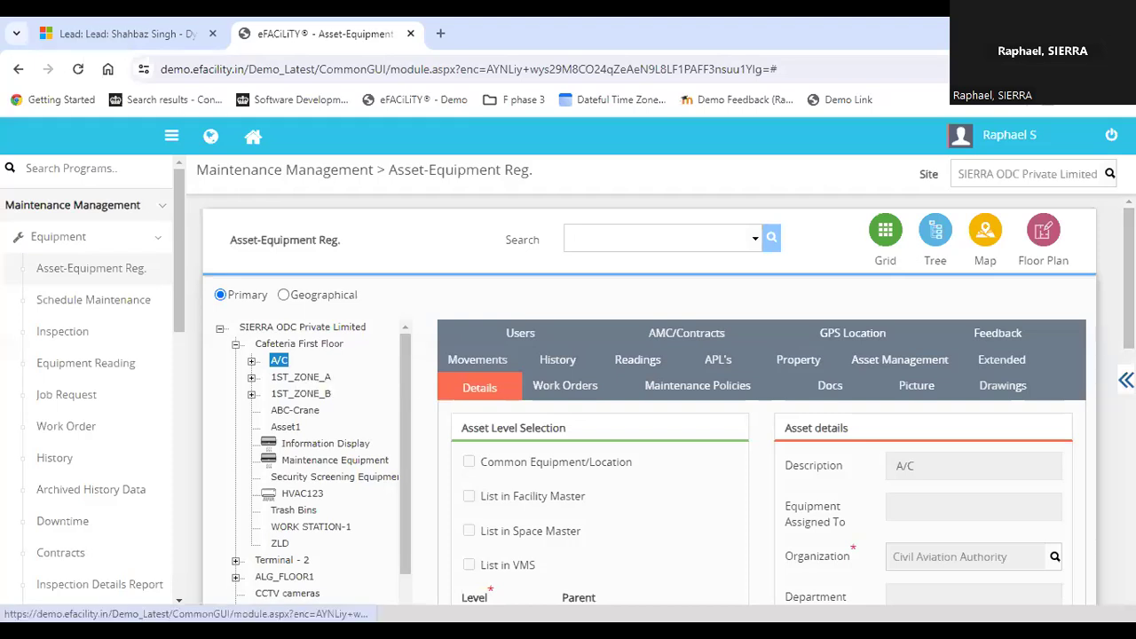
Step: Review the A/C asset's level and equipment details, and view its documents, picture and drawings
scroll(831, 441, "down", 5)
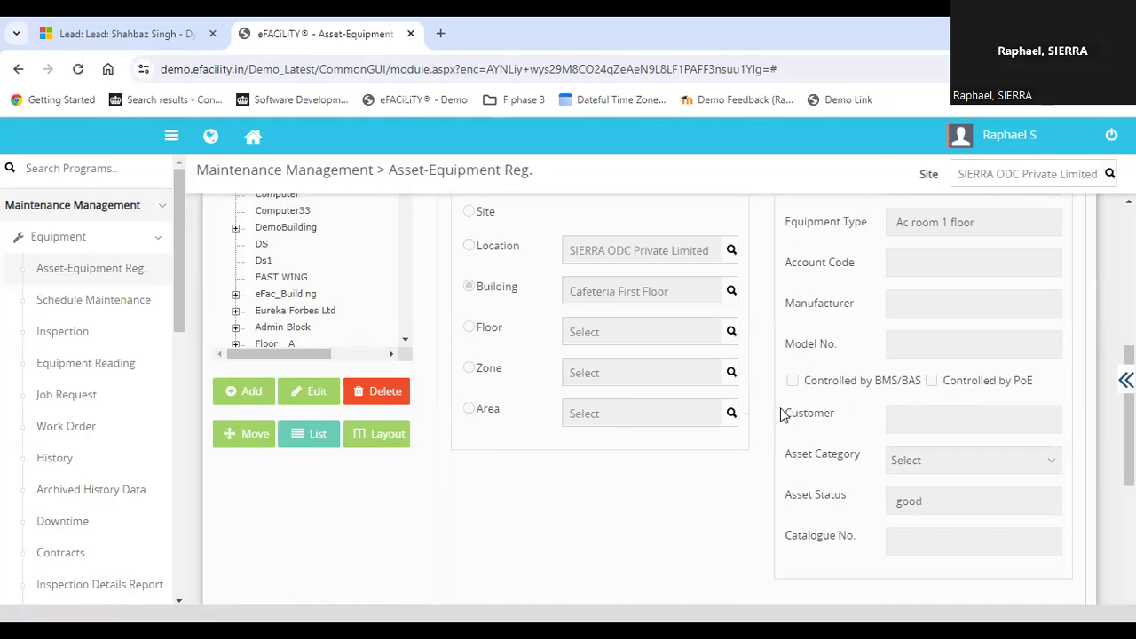
left_click(595, 401)
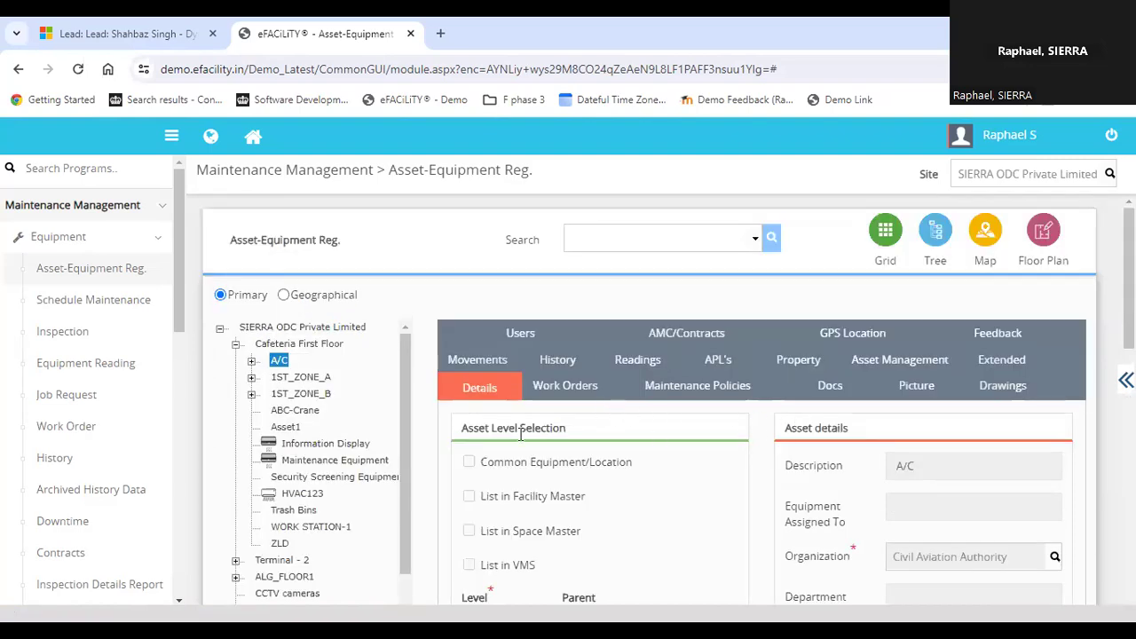
left_click(830, 388)
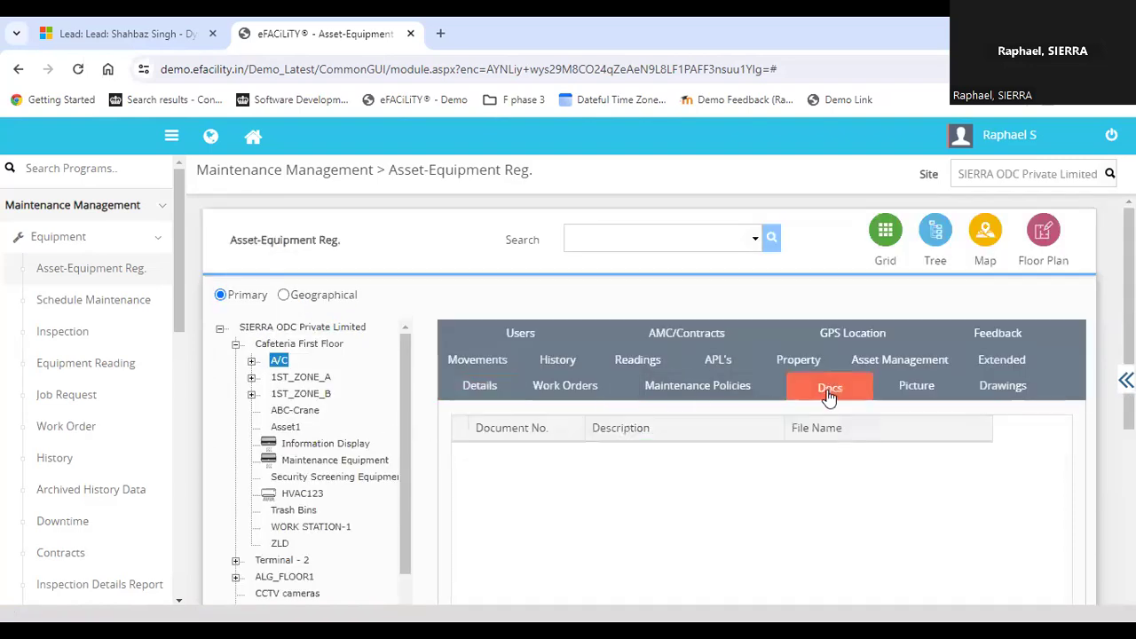
scroll(814, 472, "down", 3)
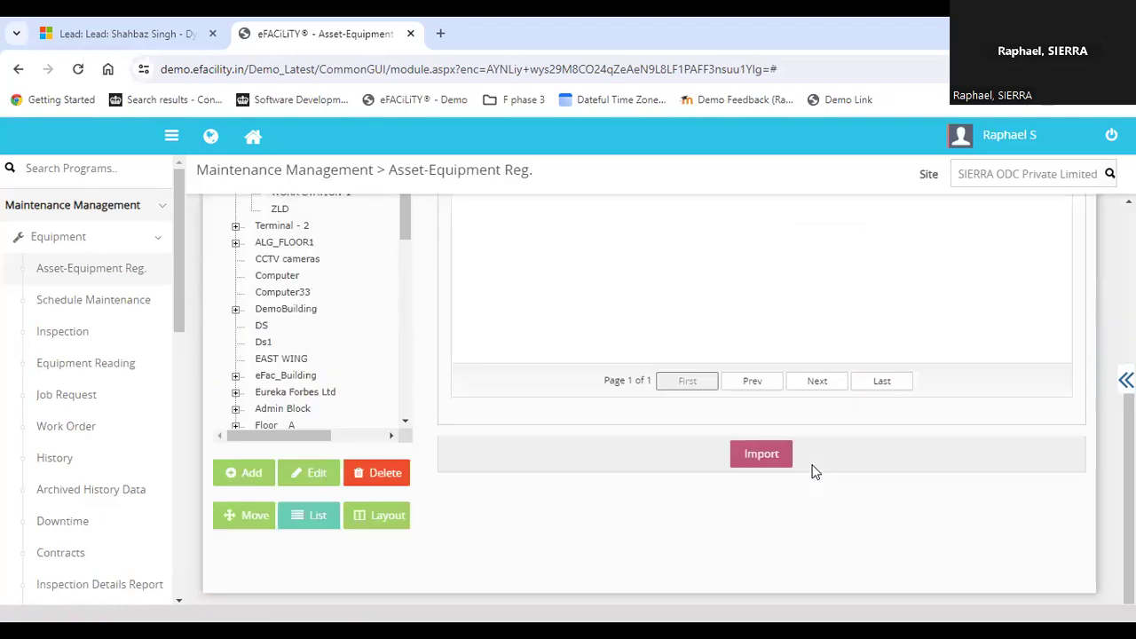
scroll(815, 472, "up", 3)
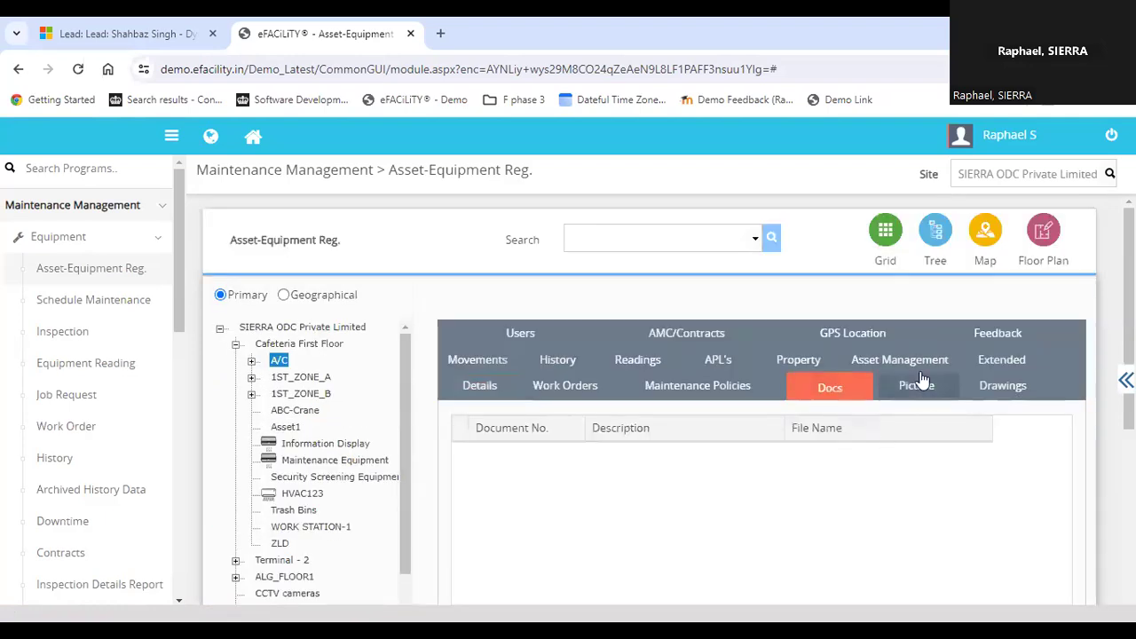
left_click(920, 385)
left_click(992, 389)
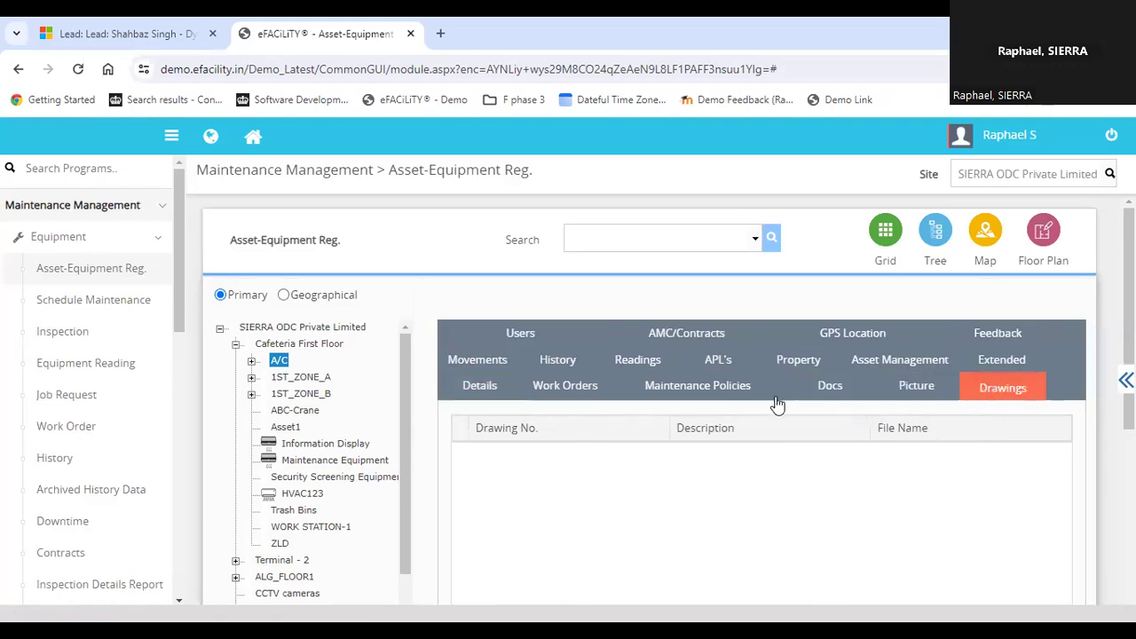
Step: Examine the A/C asset's AMC and contract list, including the date, supplier and vendor reference columns and the import option
left_click(679, 337)
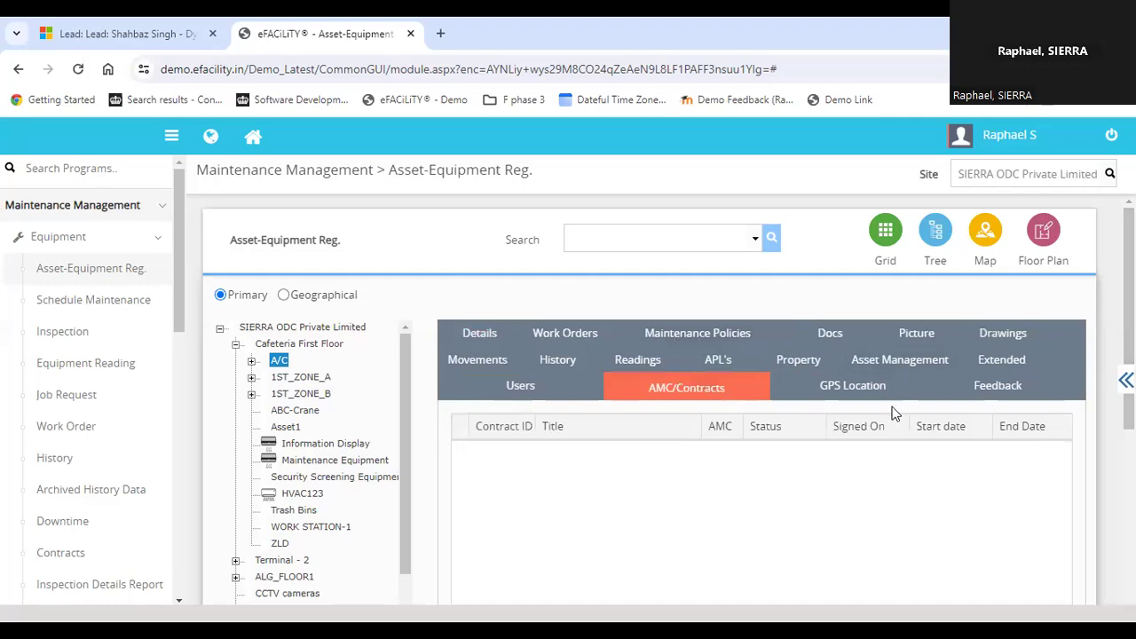
scroll(894, 408, "down", 4)
scroll(736, 386, "up", 4)
scroll(658, 484, "down", 4)
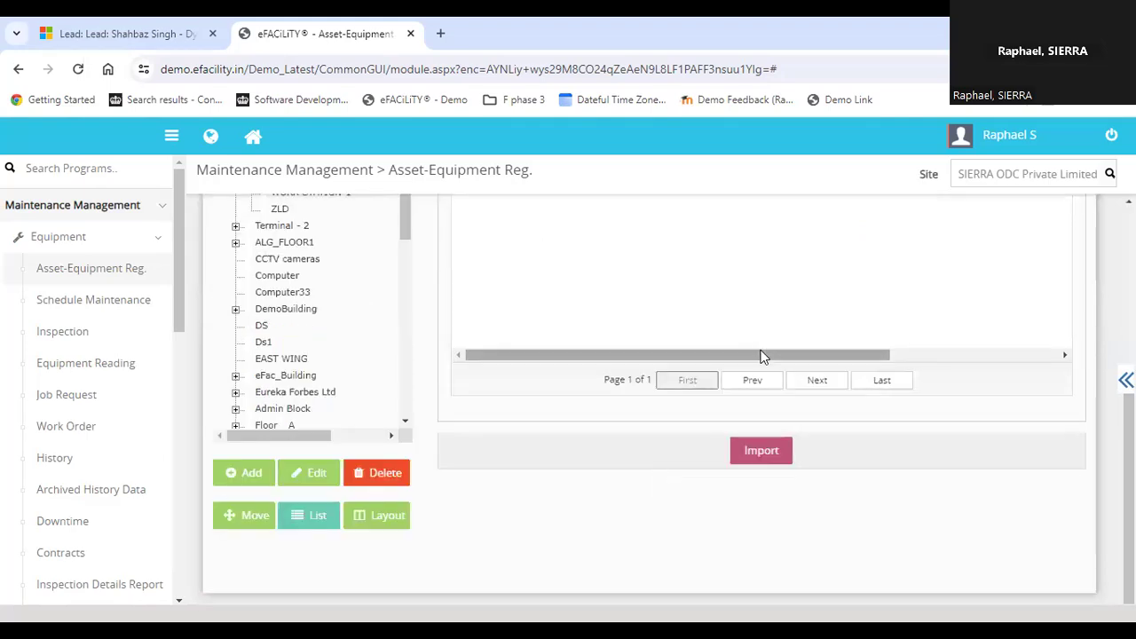
left_click(915, 353)
scroll(851, 336, "up", 4)
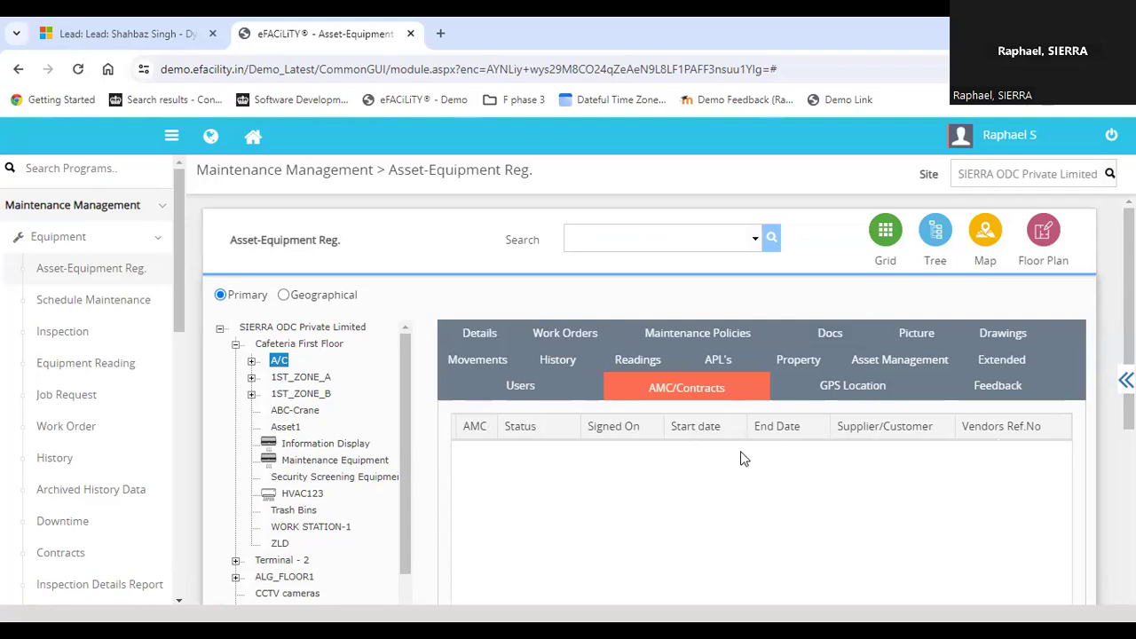
scroll(742, 454, "down", 5)
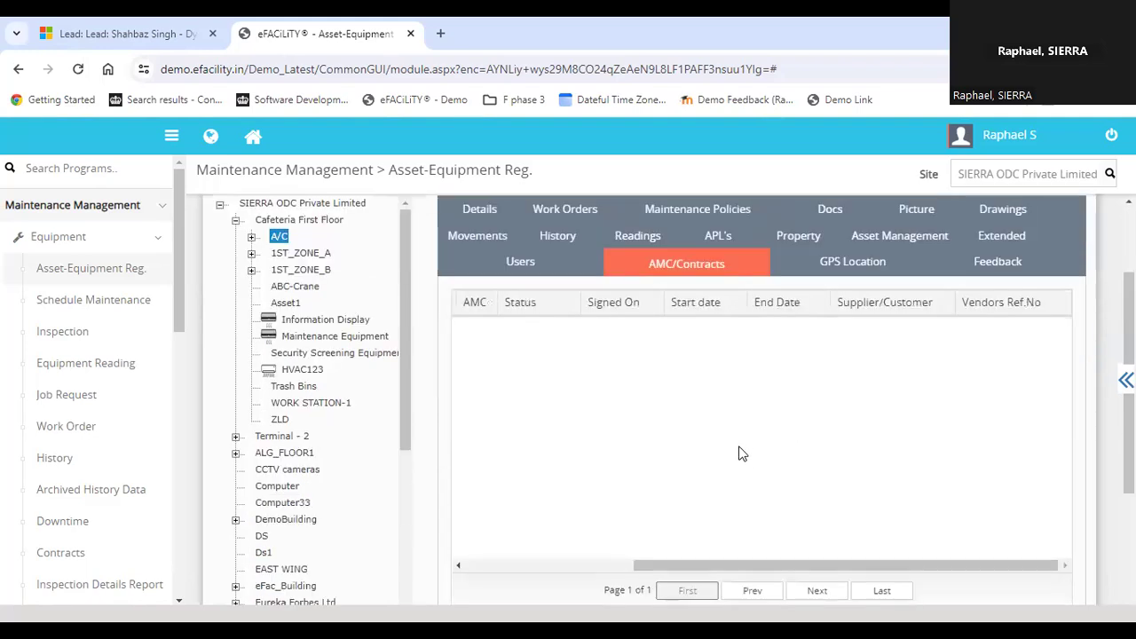
scroll(741, 453, "up", 5)
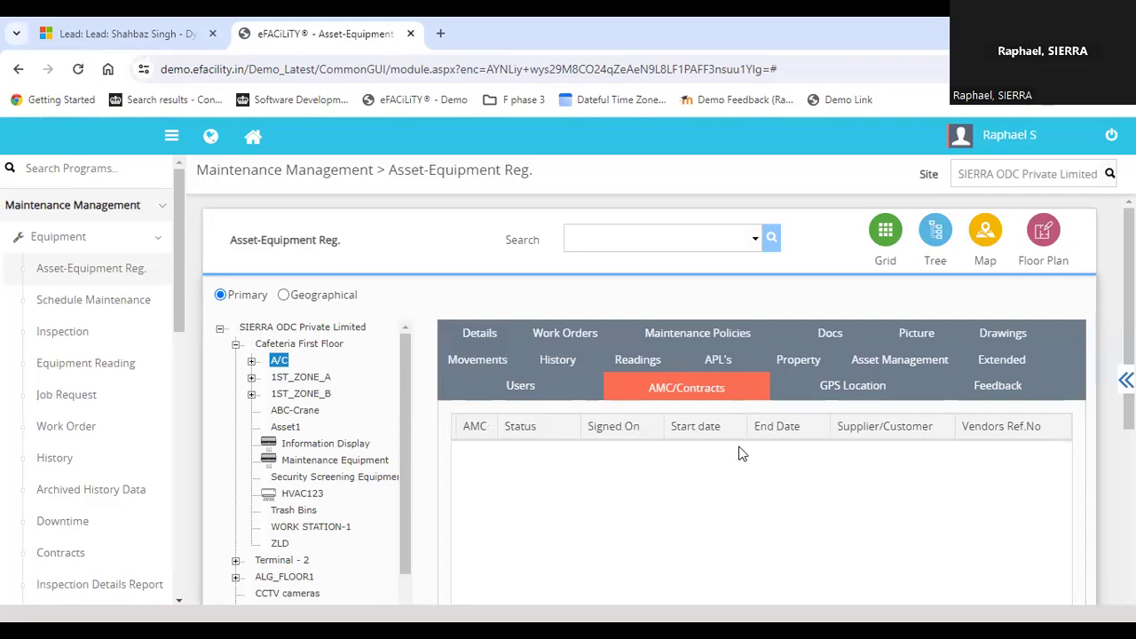
scroll(742, 453, "down", 4)
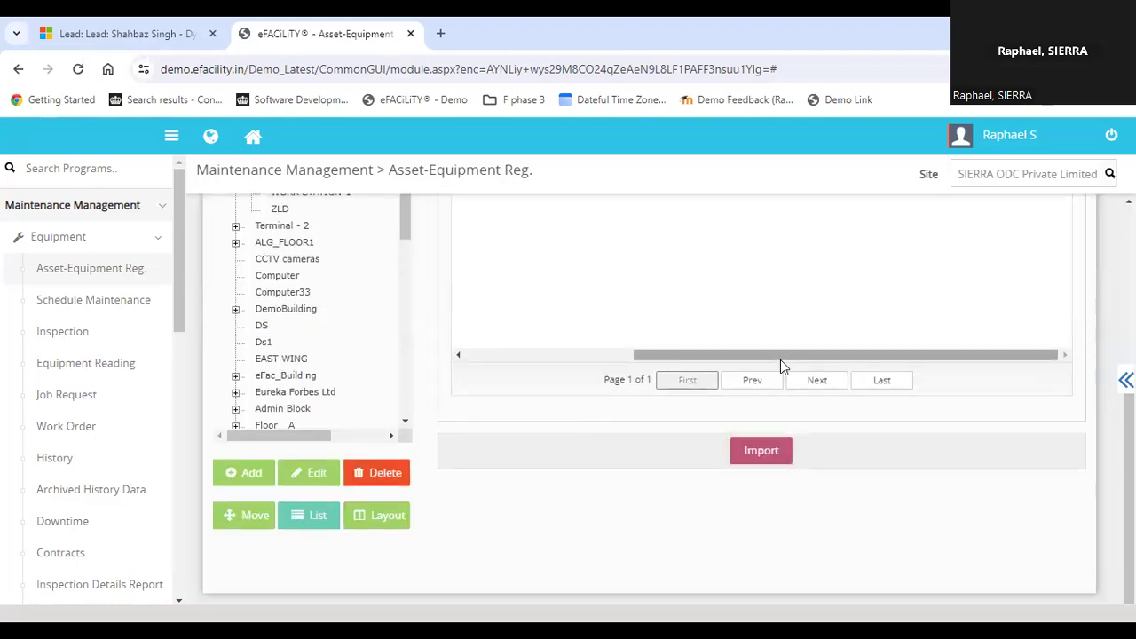
left_click_drag(778, 354, 550, 355)
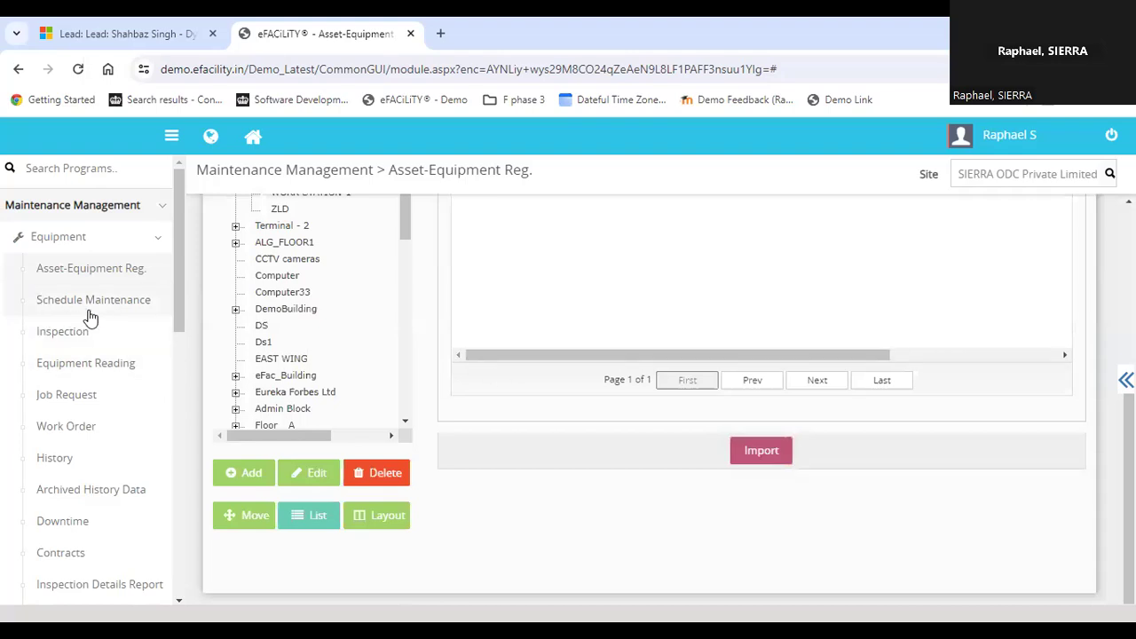
scroll(329, 373, "up", 4)
scroll(329, 372, "down", 10)
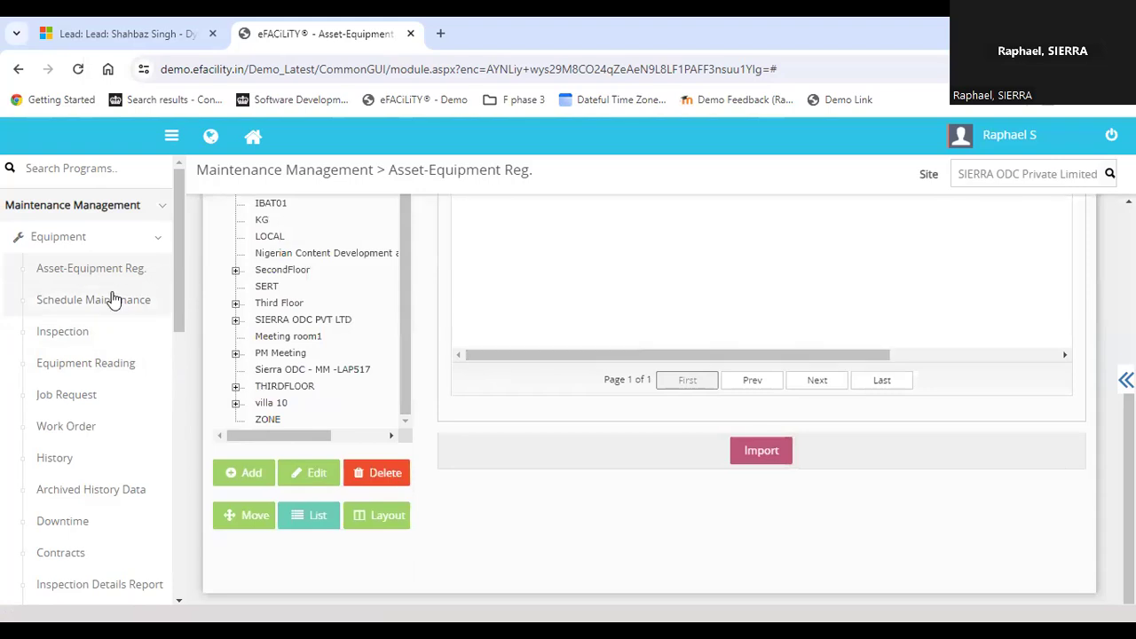
left_click(763, 457)
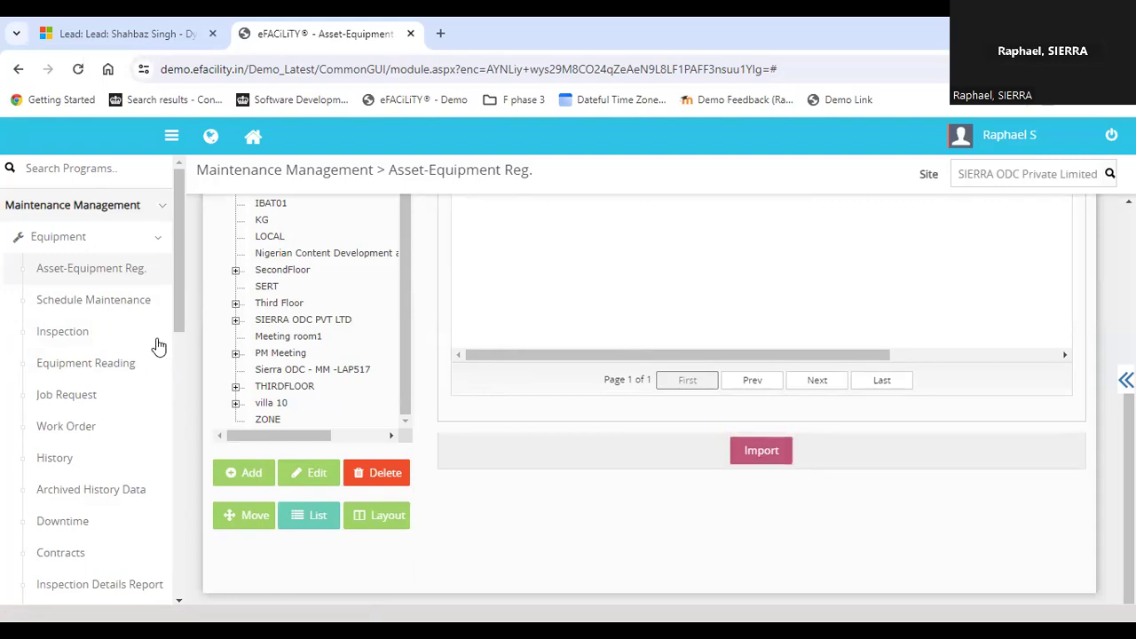
Step: Start a new Schedule Maintenance policy and set its equipment type to Air Conditioner
left_click(139, 303)
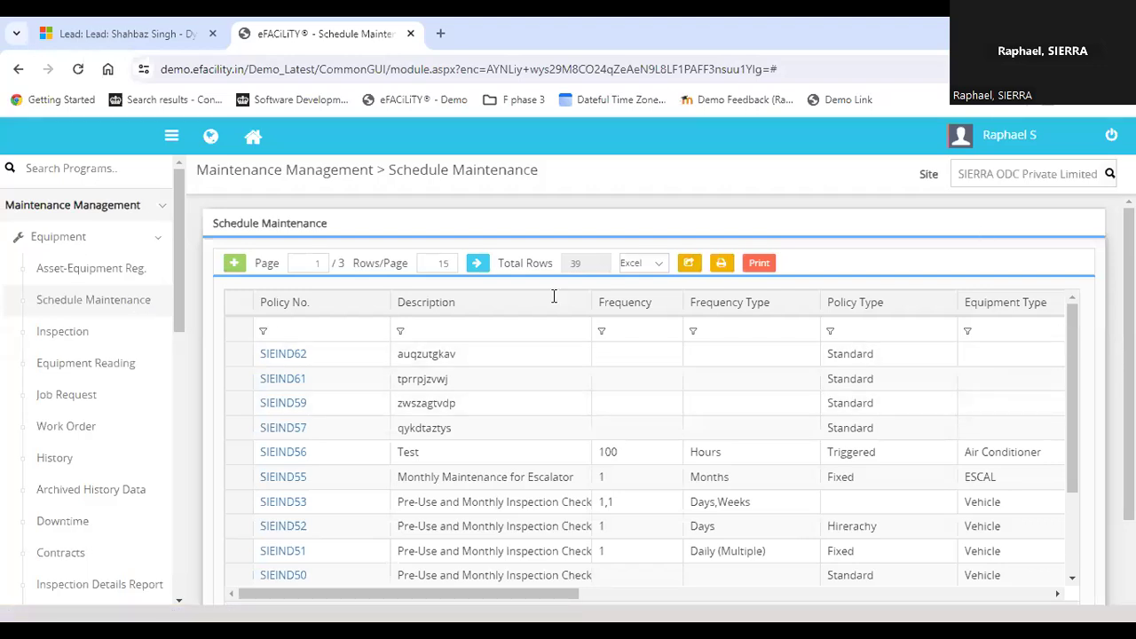
left_click(235, 262)
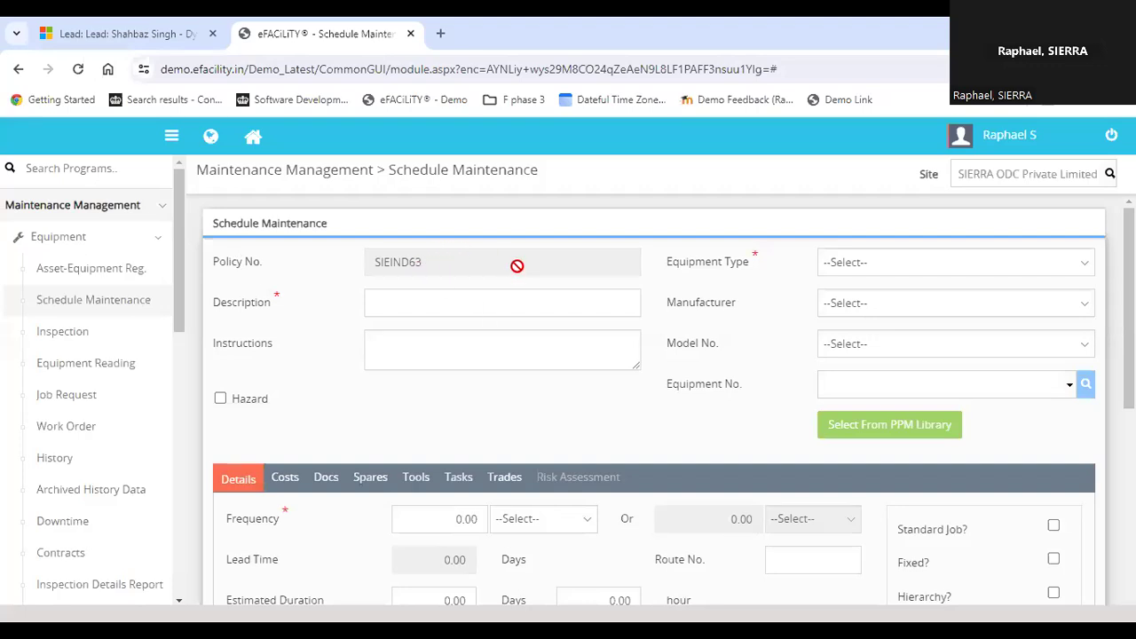
left_click(903, 260)
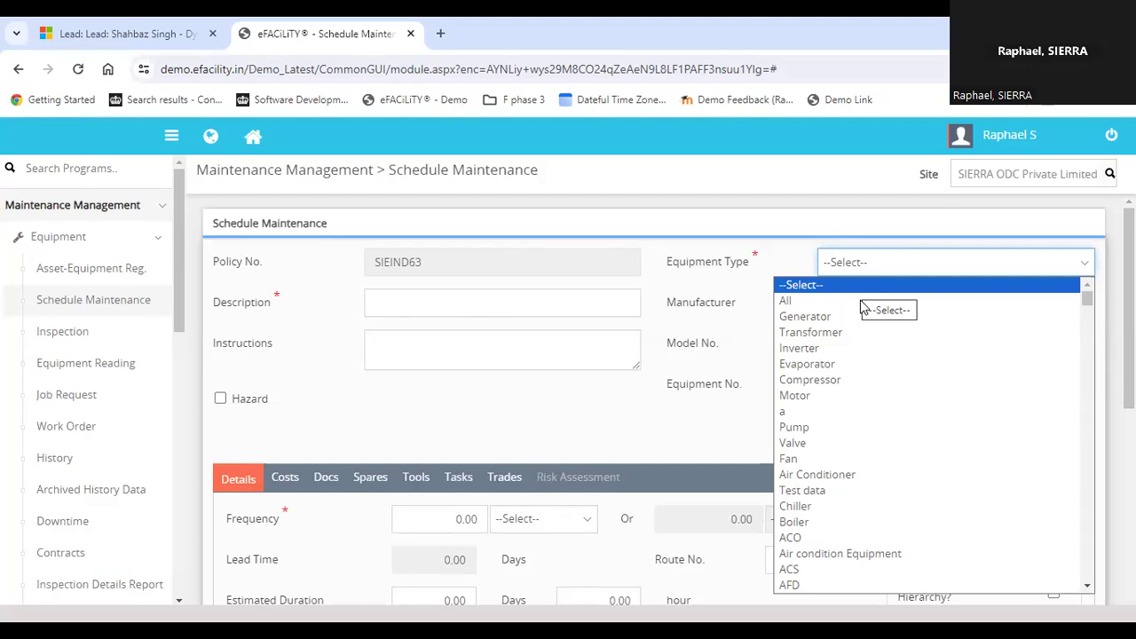
left_click(852, 476)
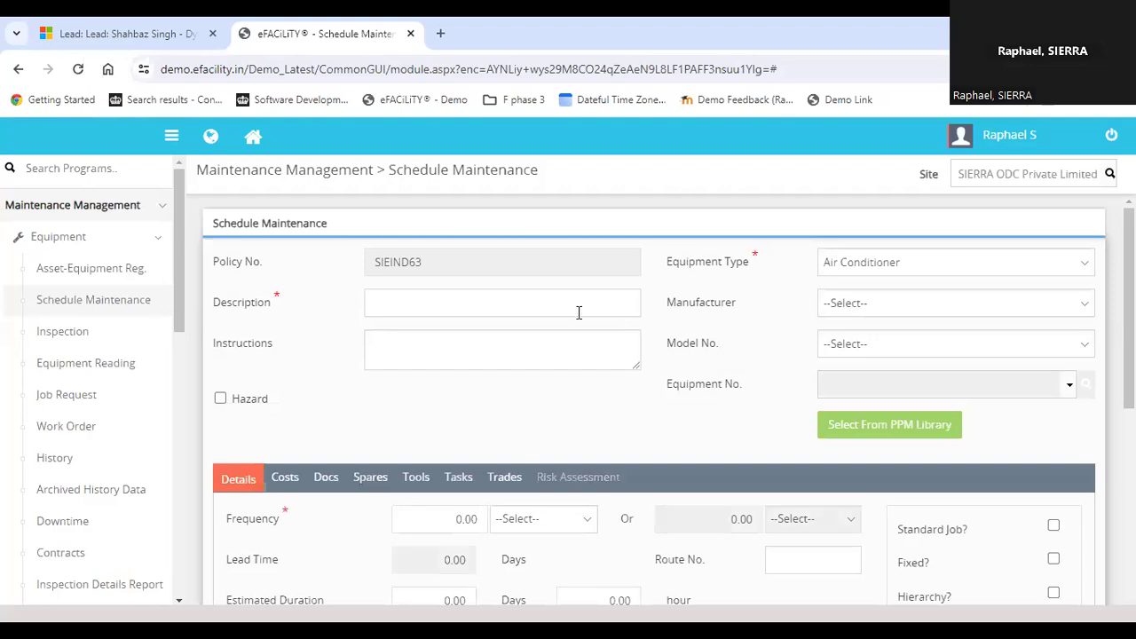
Step: Look through the new policy's description field and its manufacturer, model number and equipment number choices
left_click(575, 305)
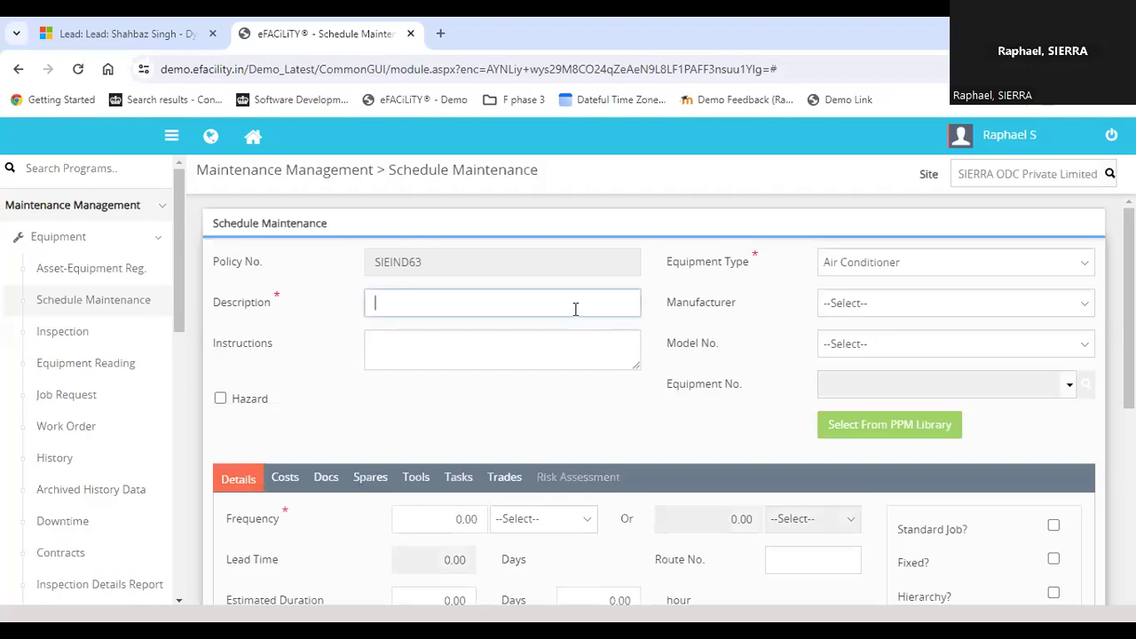
left_click(854, 305)
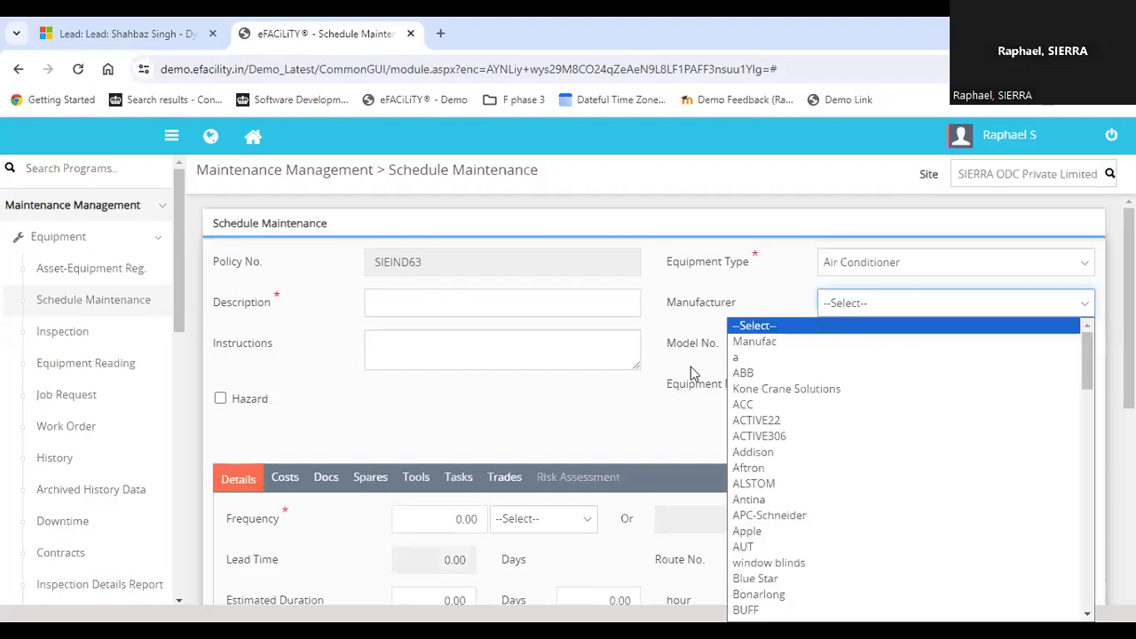
left_click(875, 346)
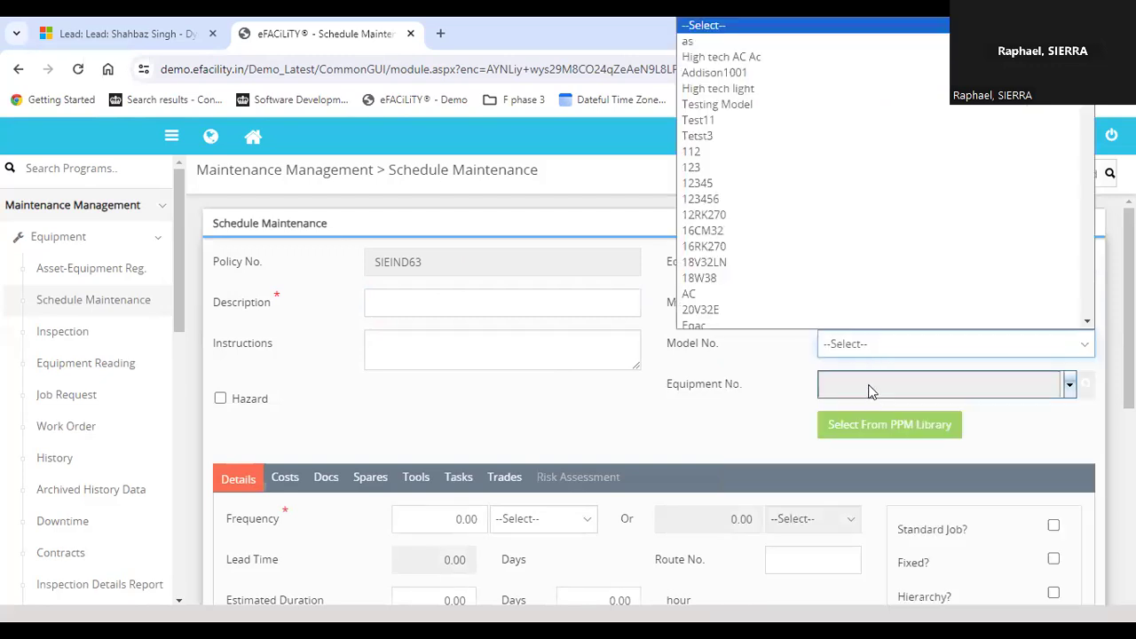
left_click(1073, 381)
left_click(1070, 388)
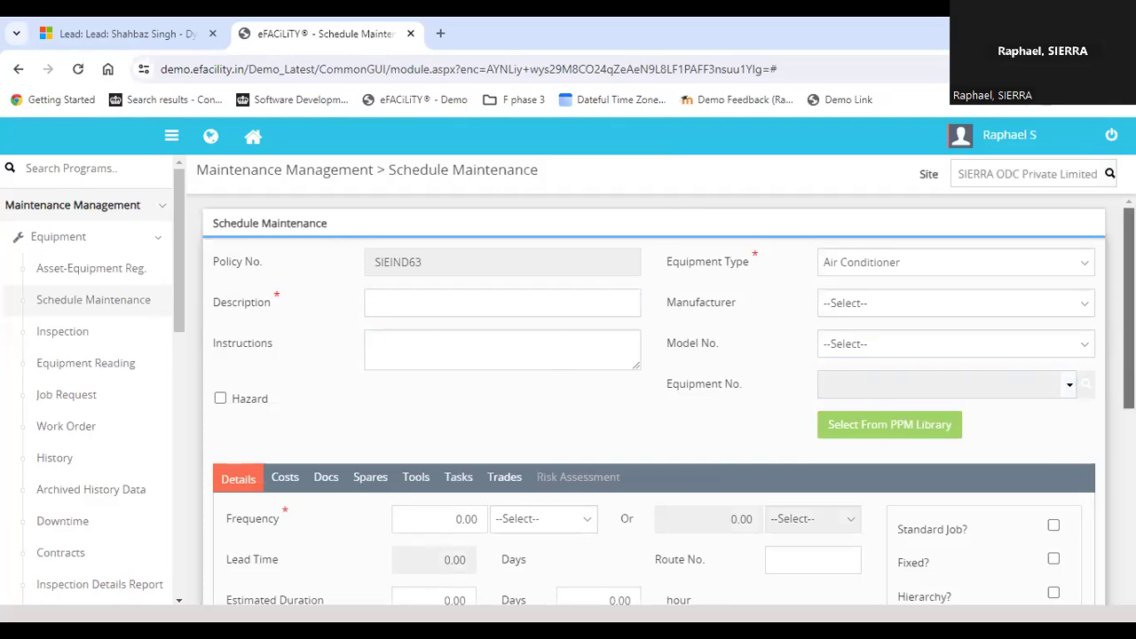
Step: Examine the policy's scheduling details and the available frequency units
scroll(280, 311, "down", 2)
scroll(280, 311, "down", 1)
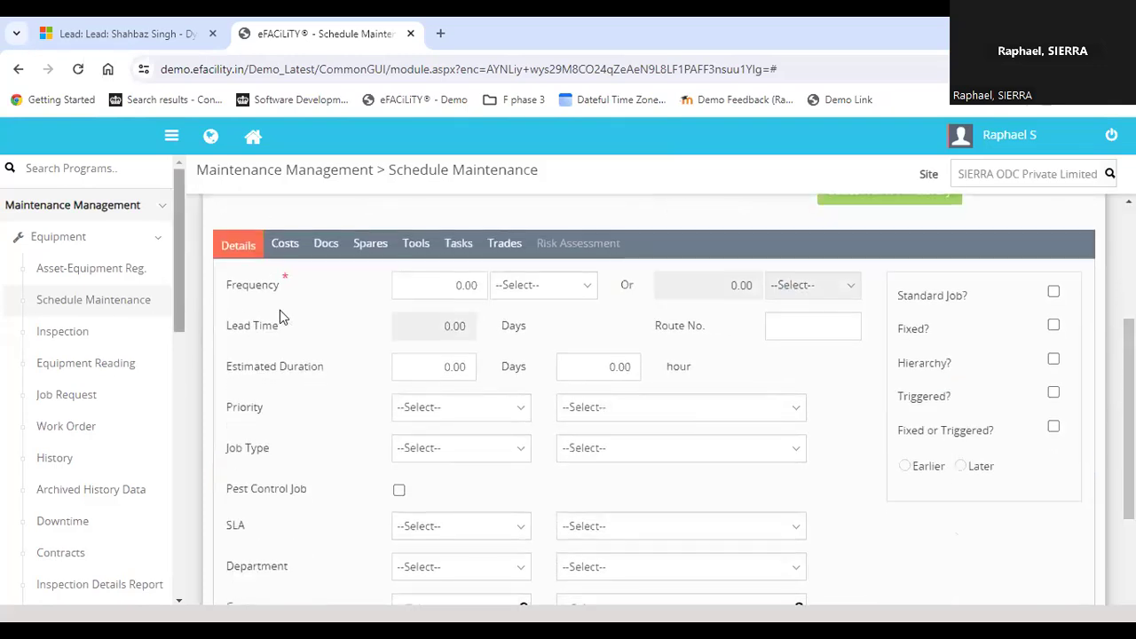
left_click(468, 285)
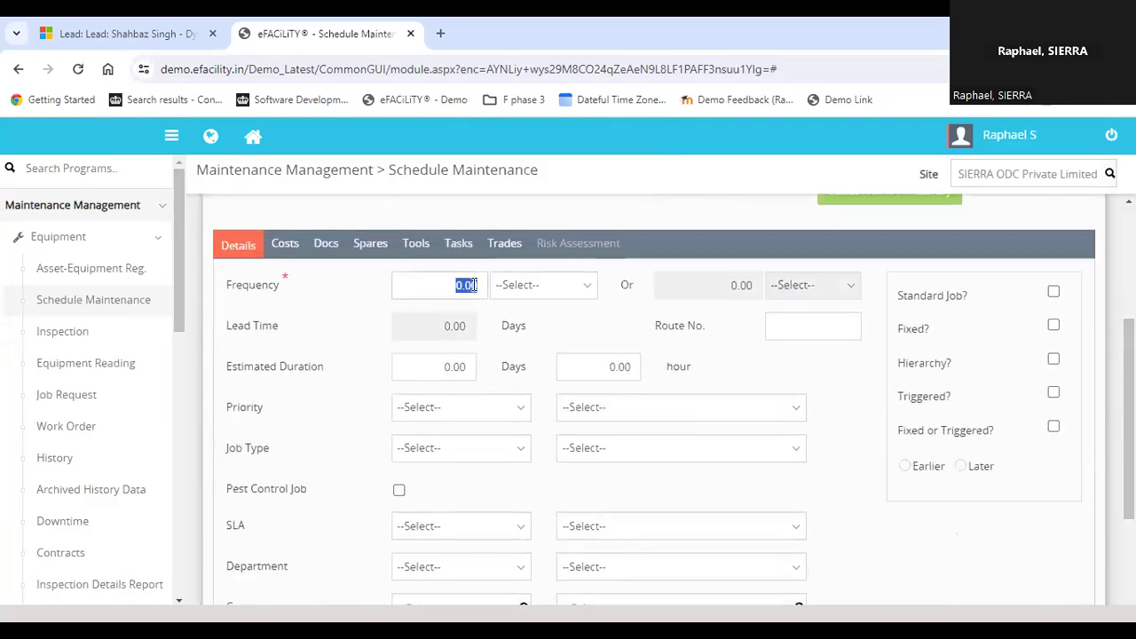
left_click(590, 284)
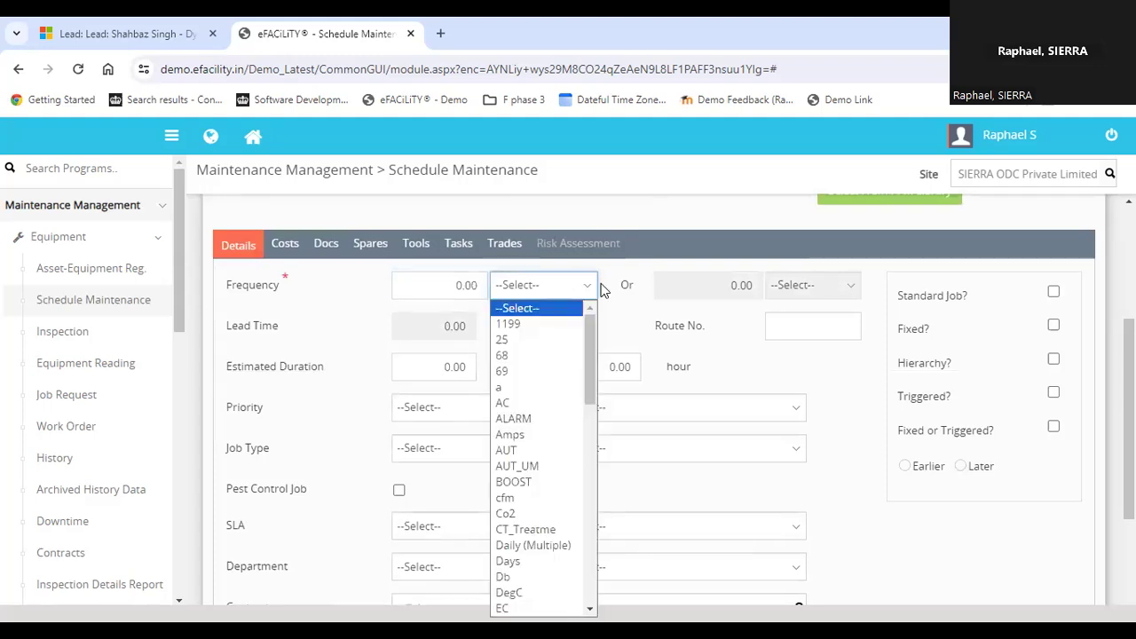
left_click(627, 320)
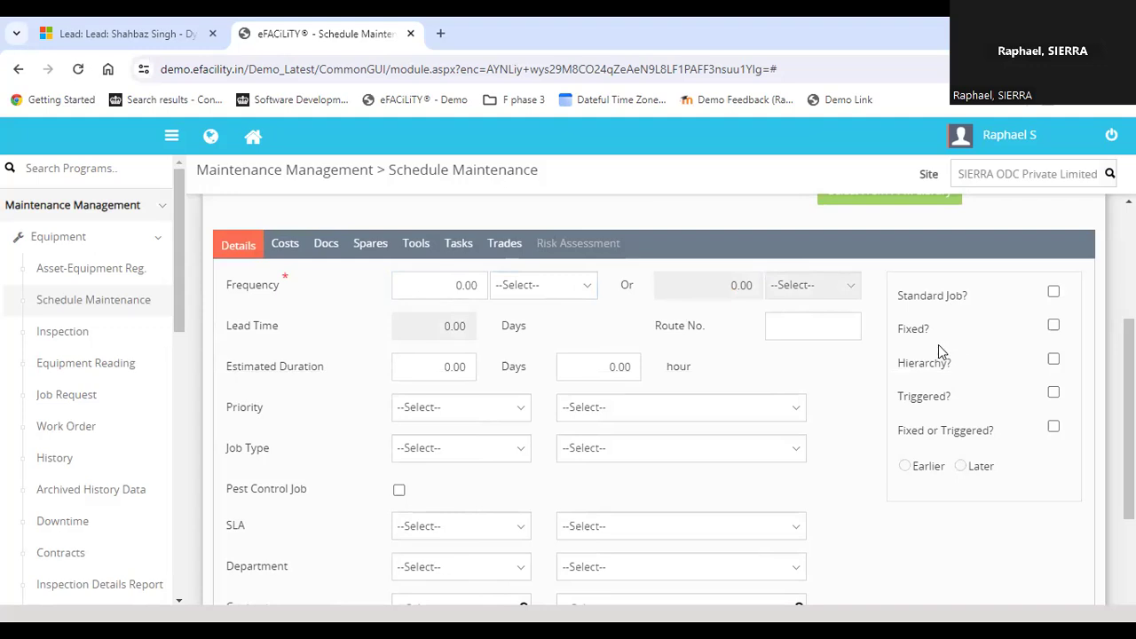
Step: Mark the maintenance policy as Hierarchy and view the available priority codes and descriptions
left_click(1053, 360)
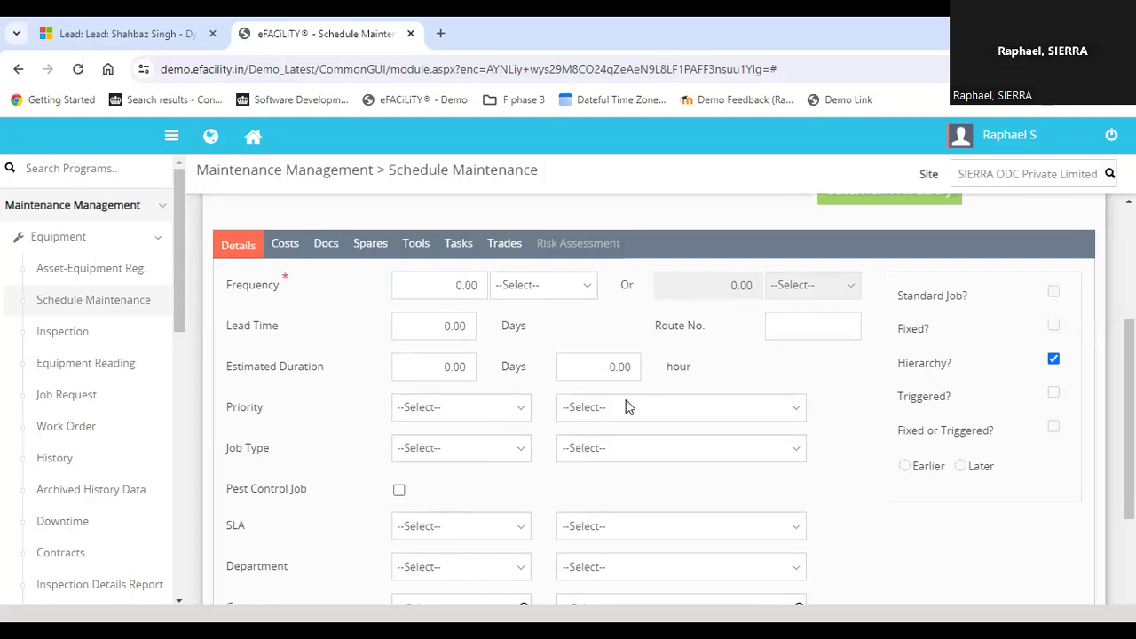
left_click(520, 408)
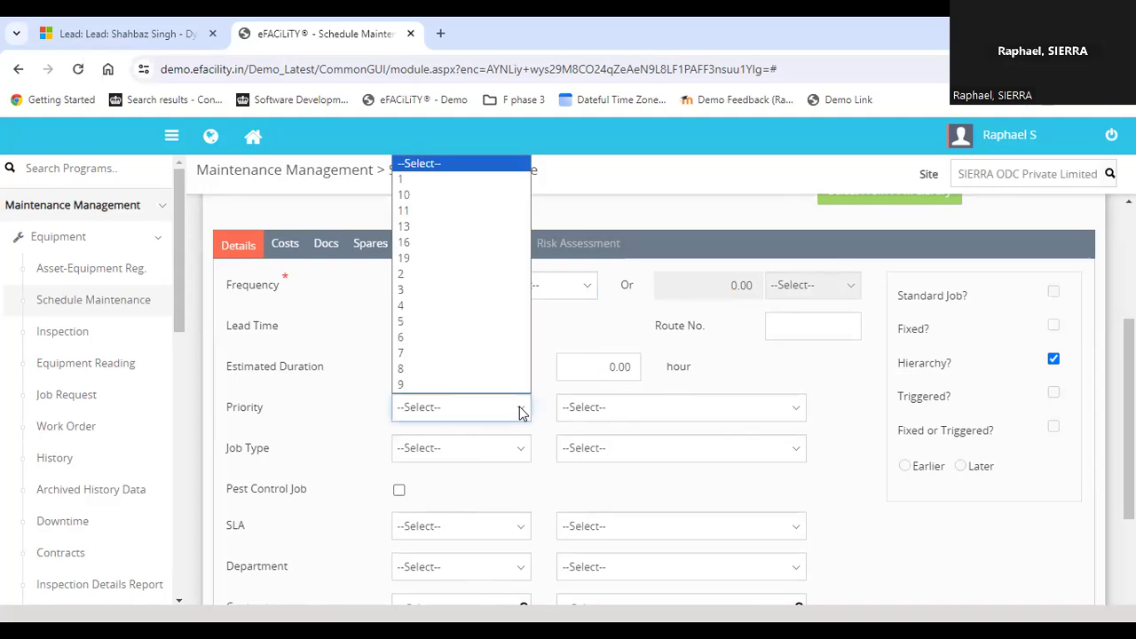
left_click(641, 408)
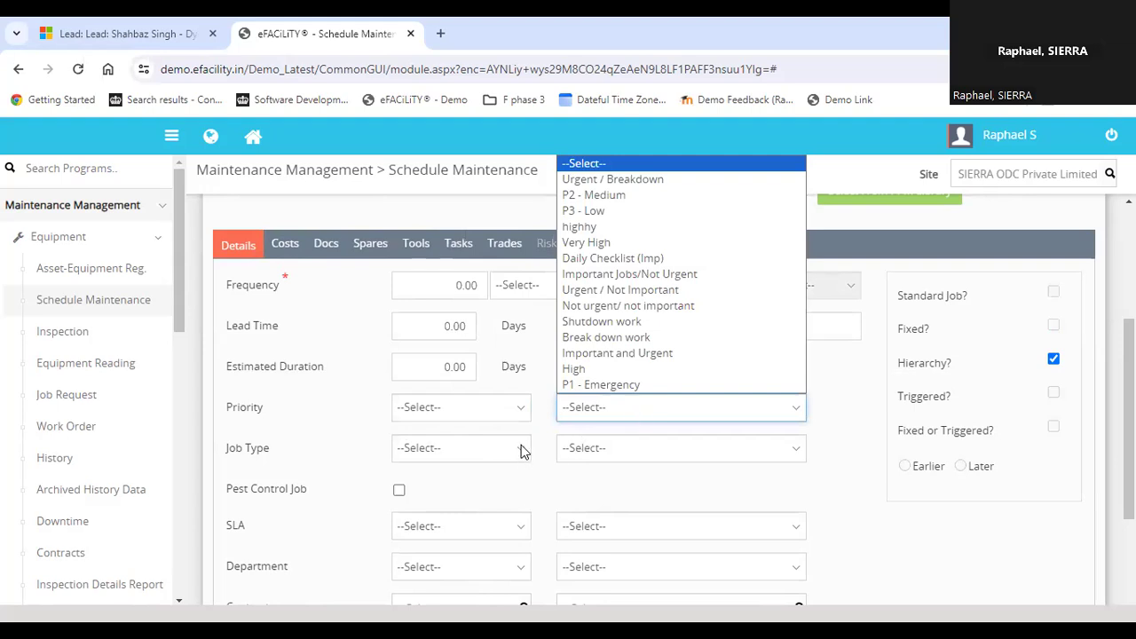
Step: Review the Costs, Docs, Spares and Tools sections of the new maintenance policy
left_click(285, 252)
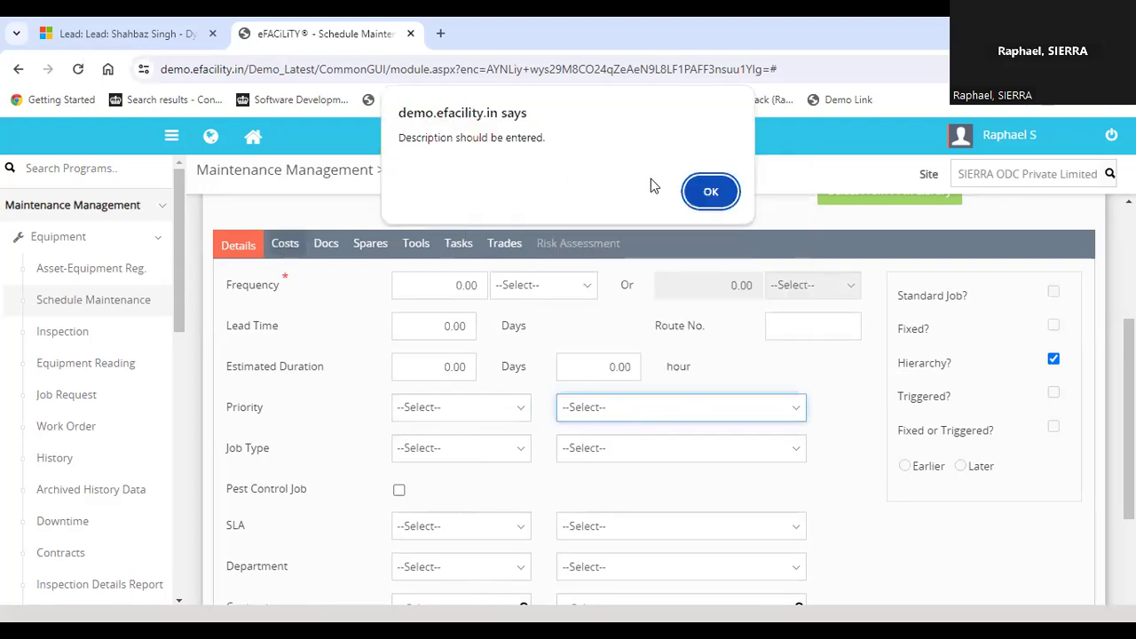
left_click(710, 189)
scroll(388, 476, "down", 2)
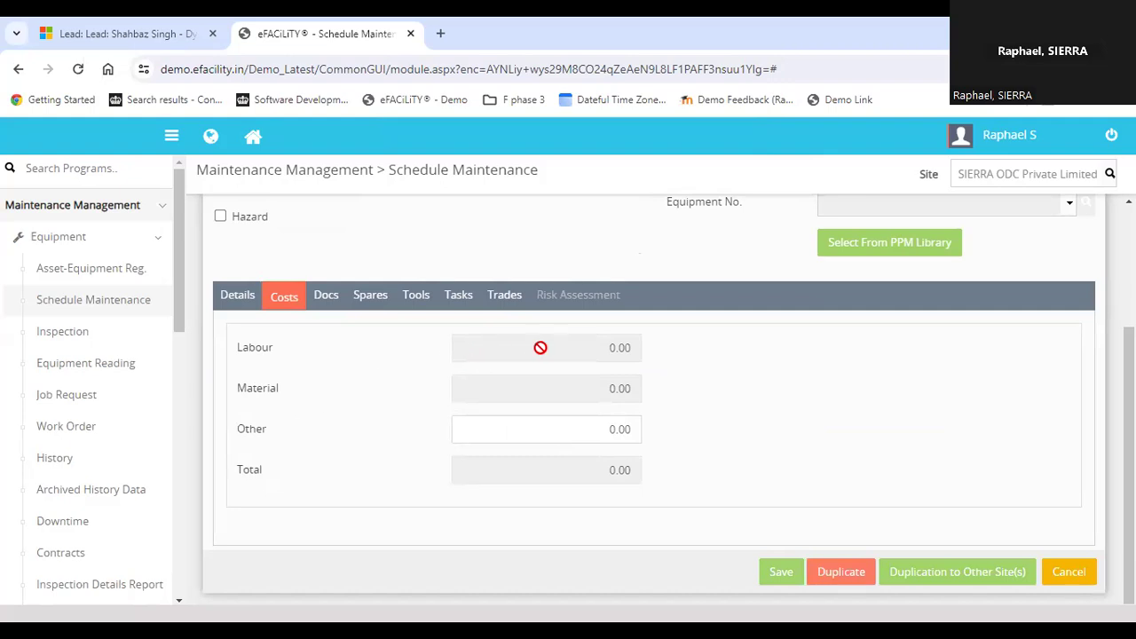
left_click(328, 295)
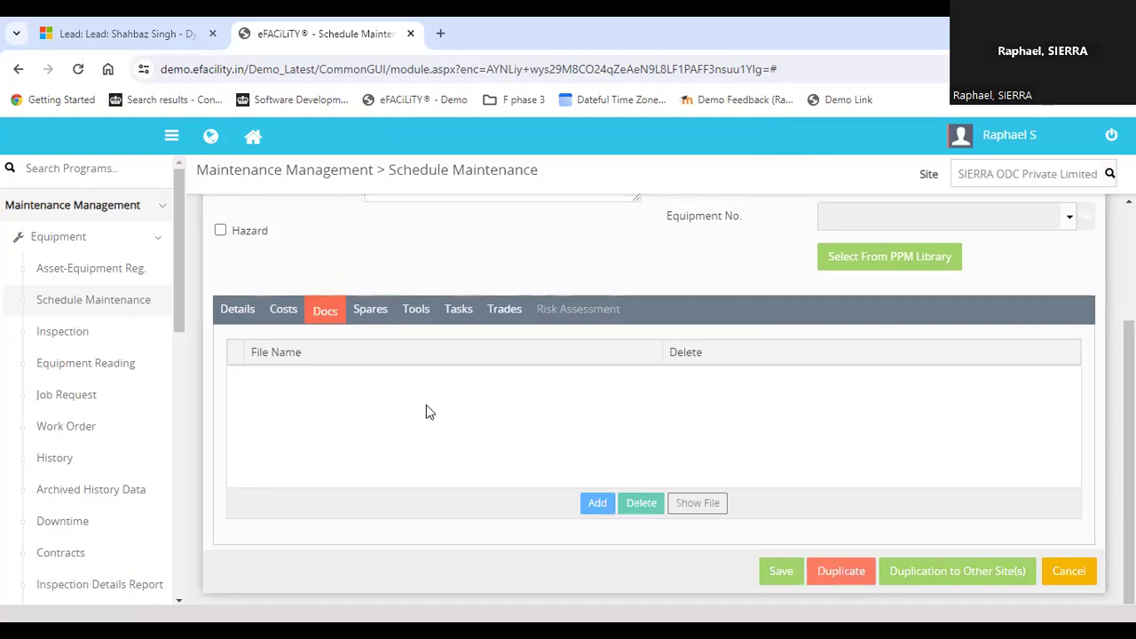
left_click(370, 316)
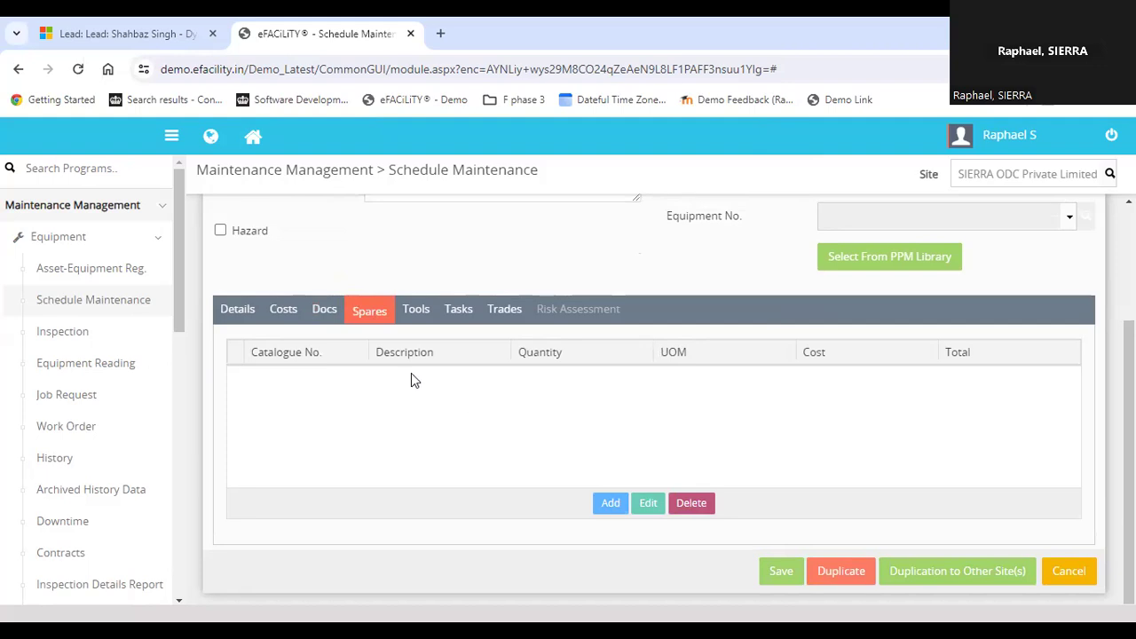
left_click(407, 323)
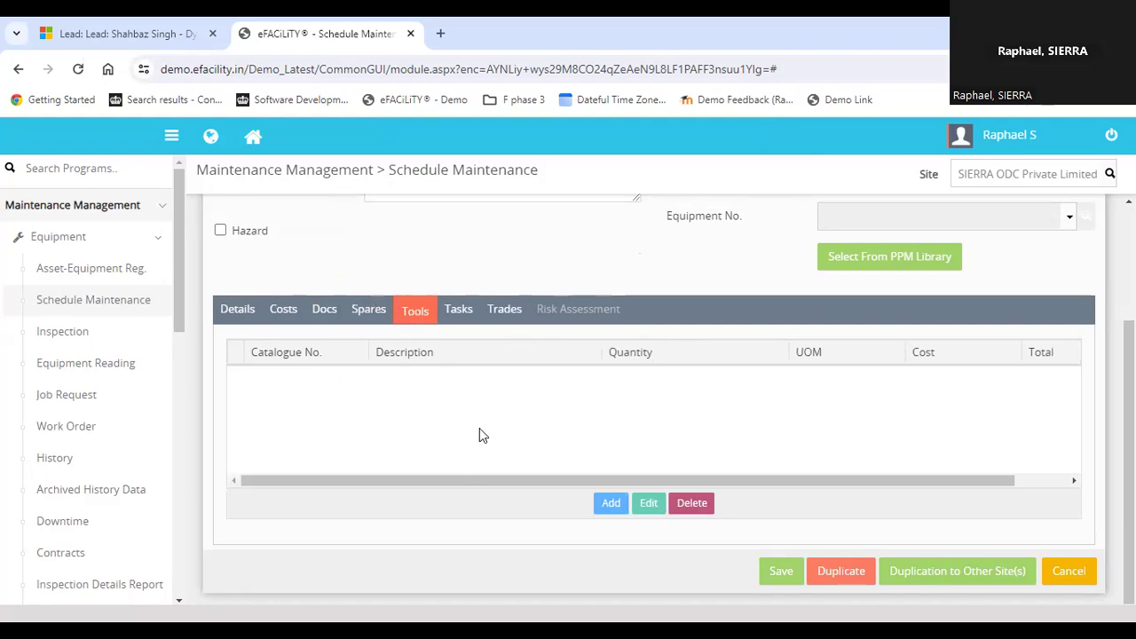
Step: Review the Tasks and Trades sections of the new maintenance policy together with its general fields
left_click(459, 310)
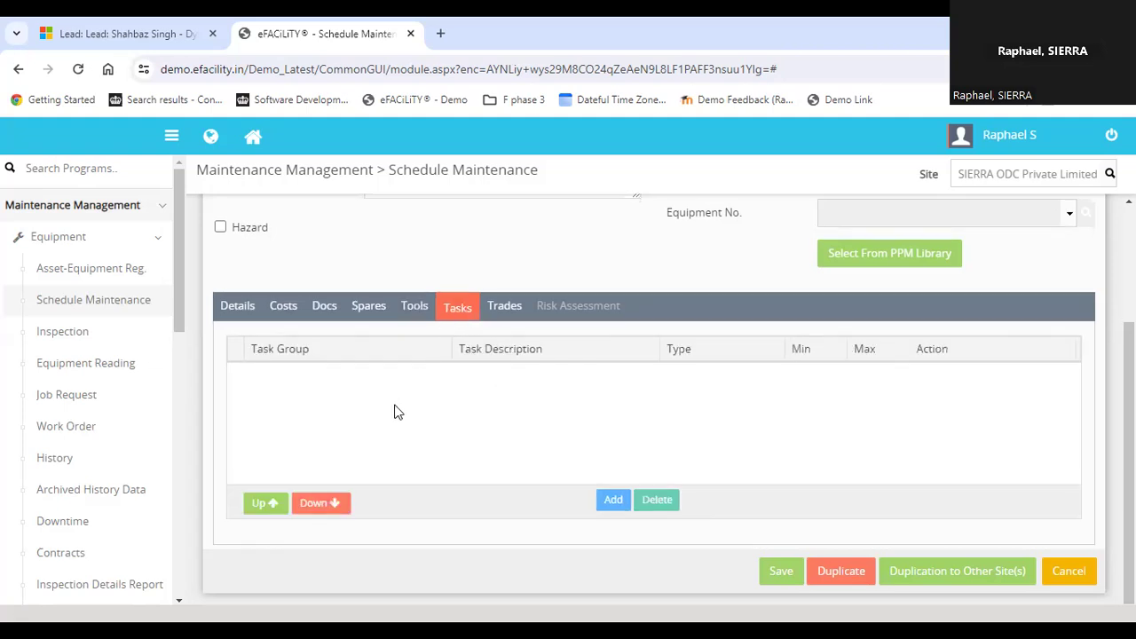
left_click(505, 311)
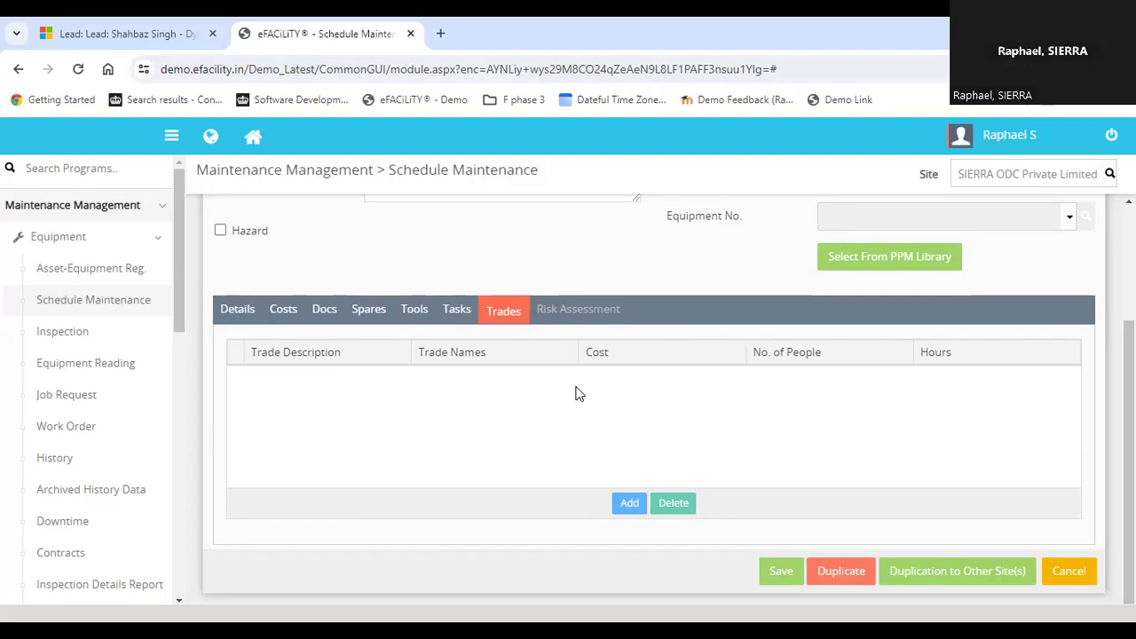
scroll(575, 393, "up", 2)
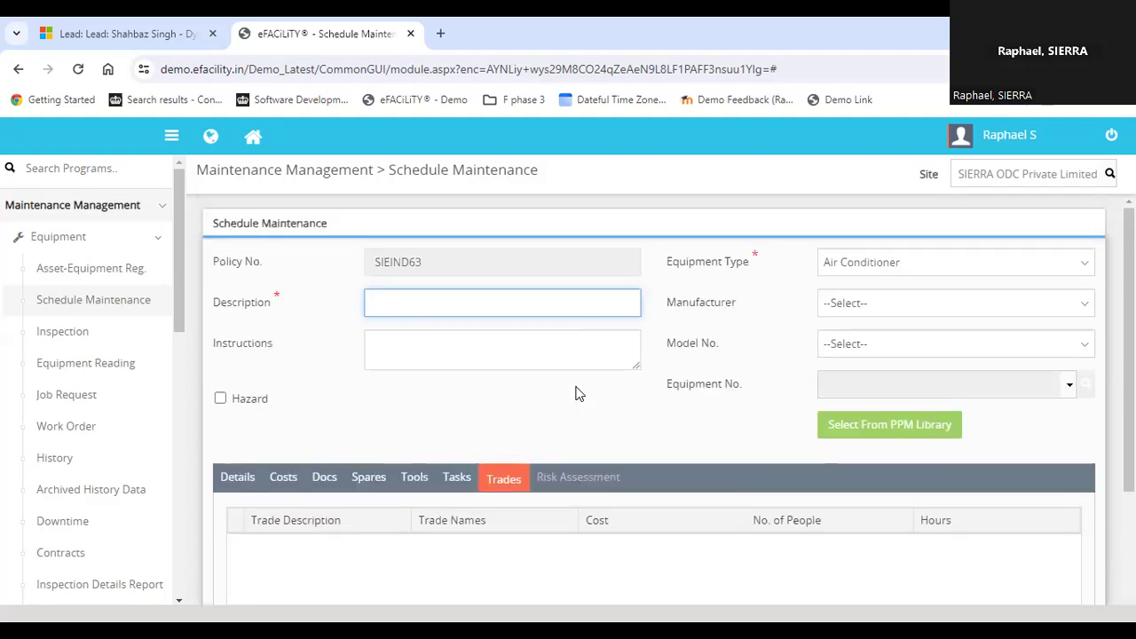
scroll(609, 423, "down", 2)
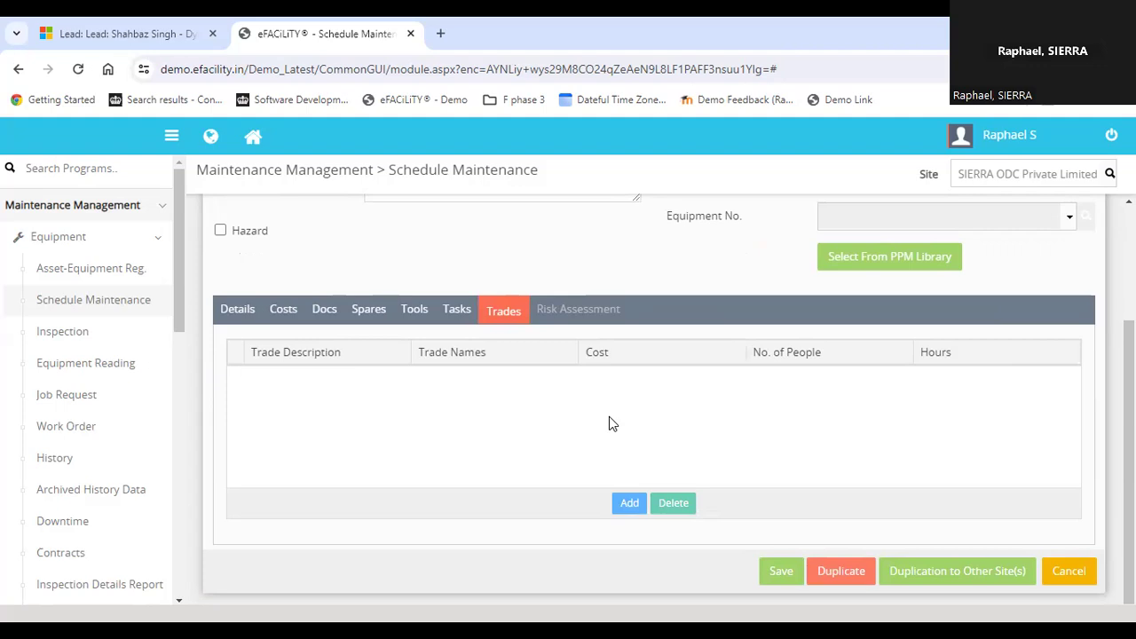
scroll(608, 416, "up", 2)
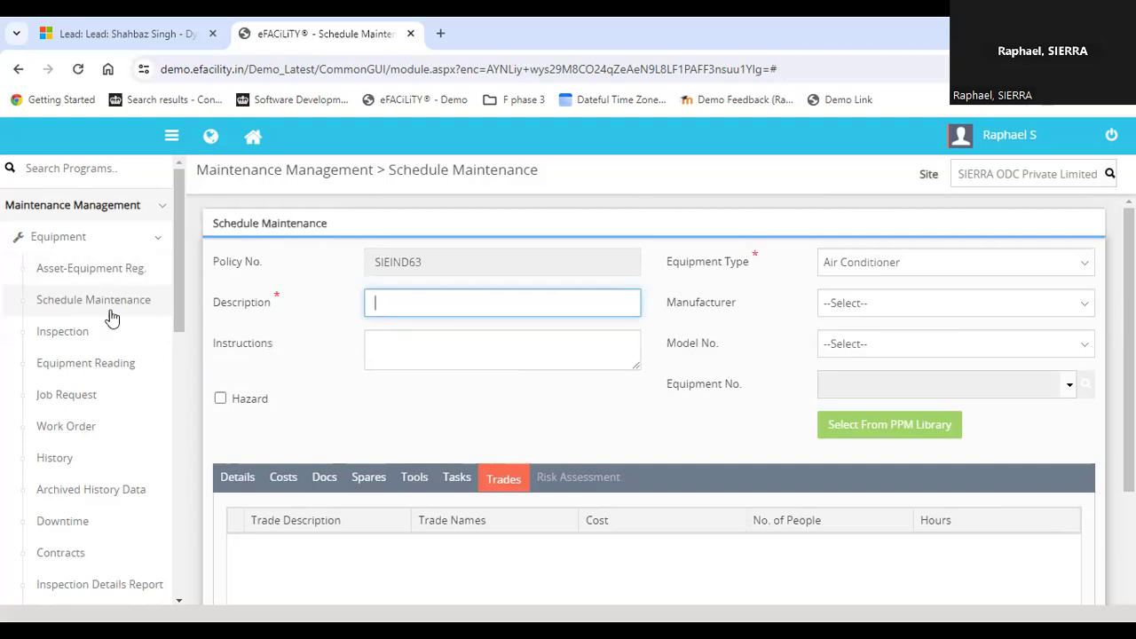
Step: View the list of inspections and the Equipment Reading page
mouse_move(181, 294)
left_mouse_down()
mouse_move(176, 327)
mouse_move(175, 293)
left_mouse_up()
left_click(82, 293)
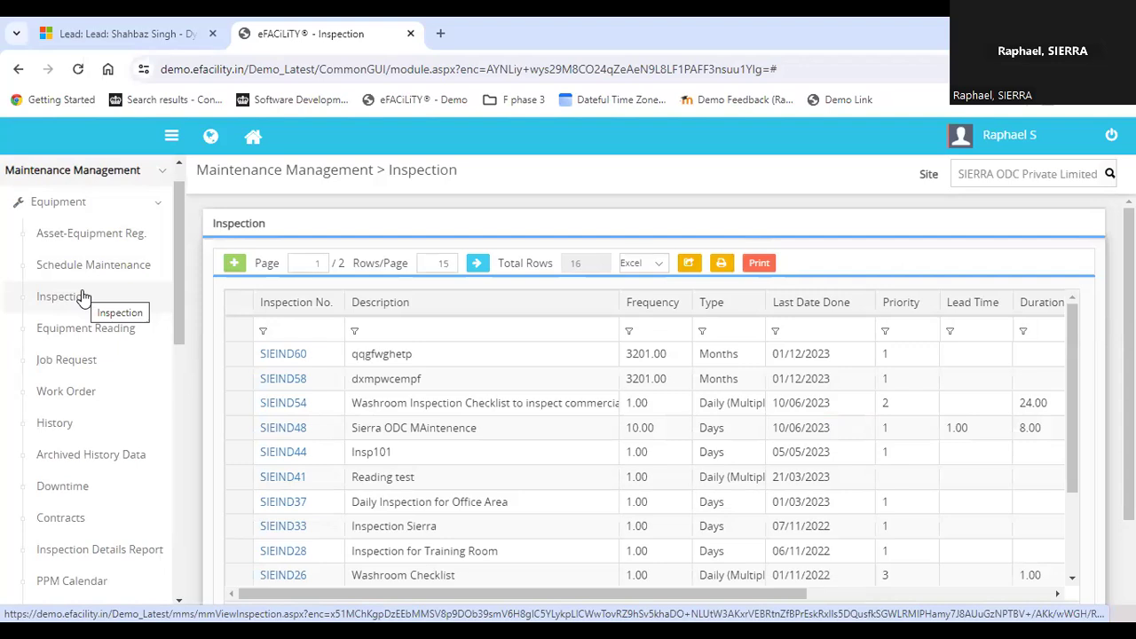
left_click(118, 337)
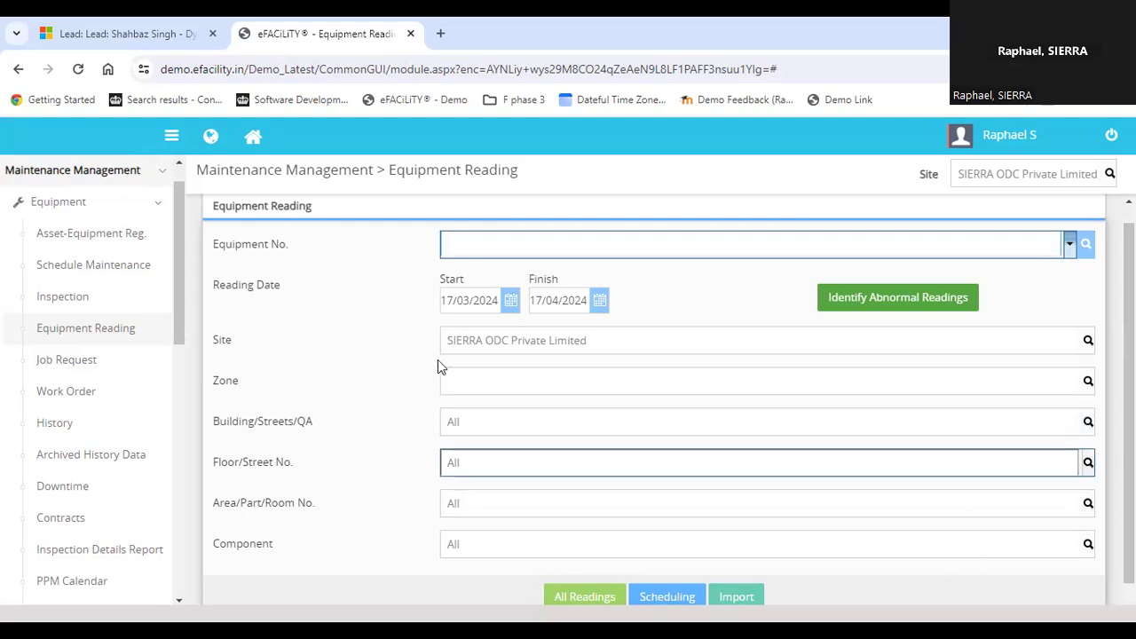
Step: Review the Job Request filters and pending requests, and start adding a new job request
left_click(93, 360)
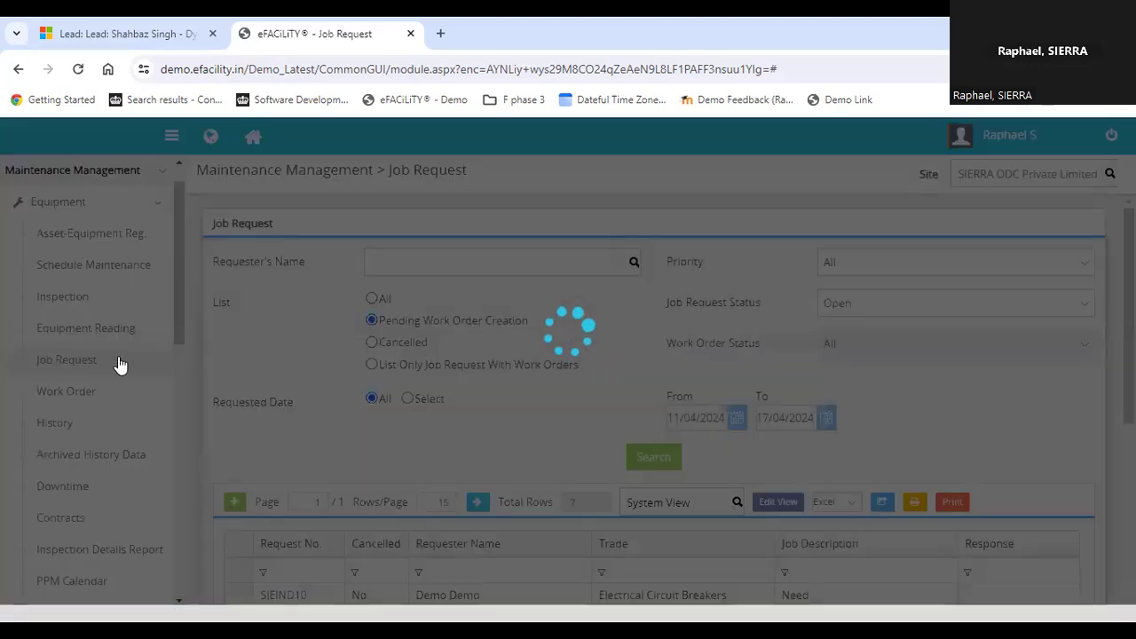
scroll(438, 413, "down", 4)
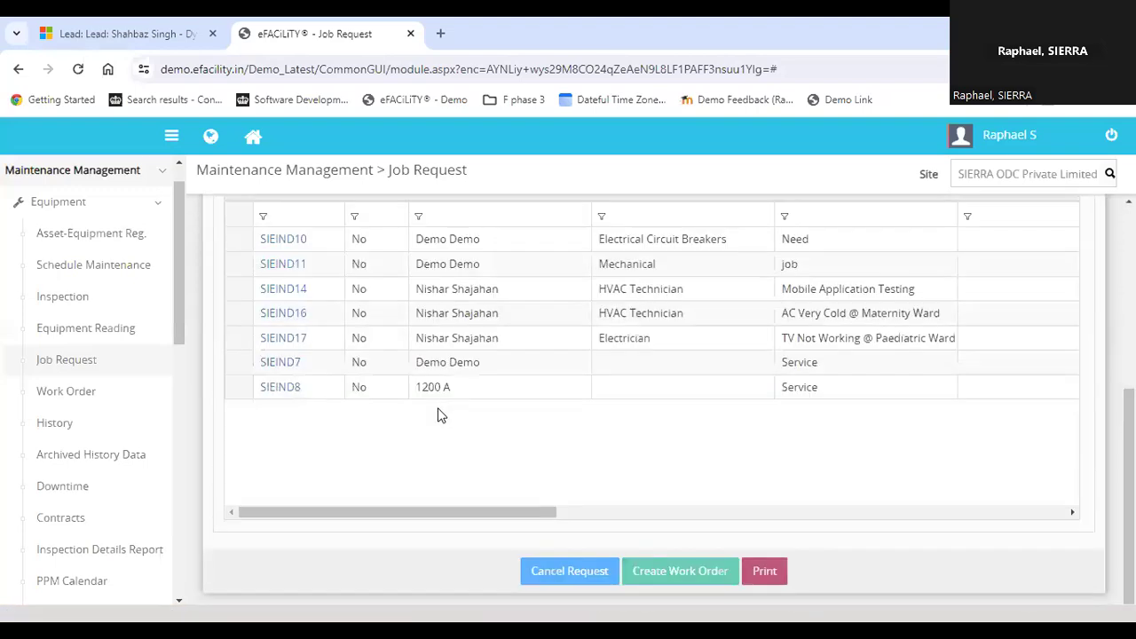
scroll(438, 416, "up", 5)
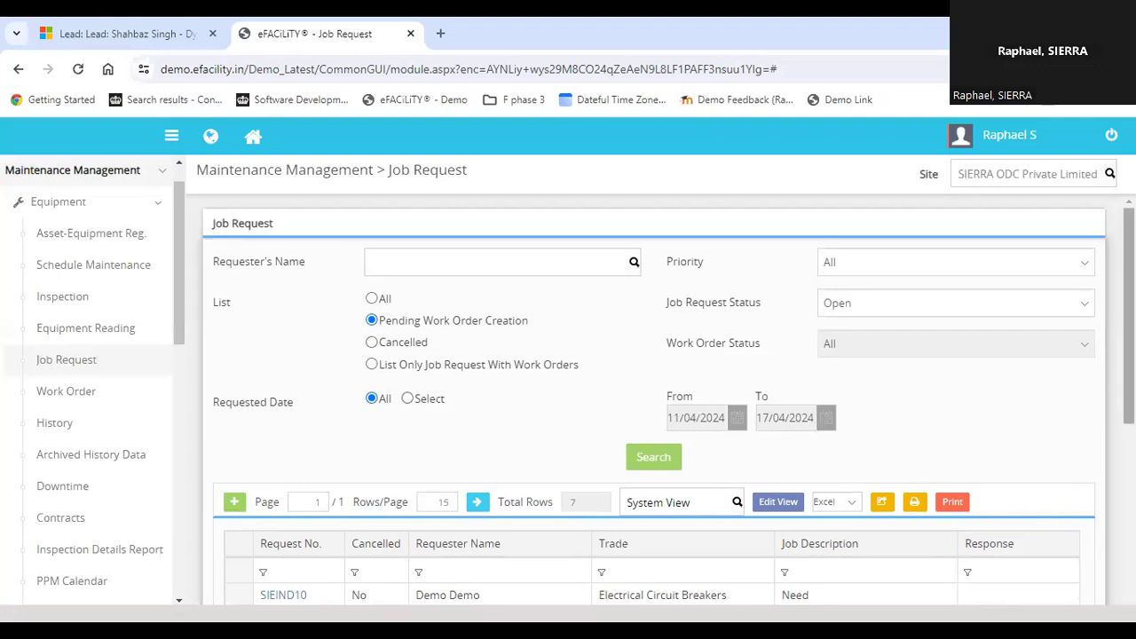
scroll(665, 397, "down", 1)
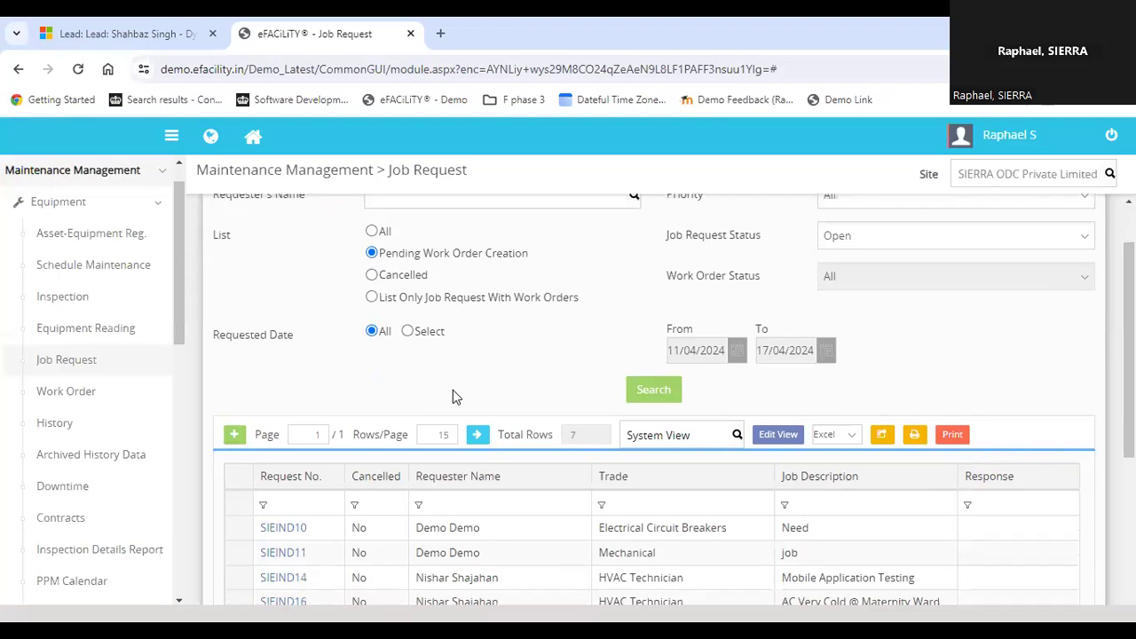
left_click(235, 436)
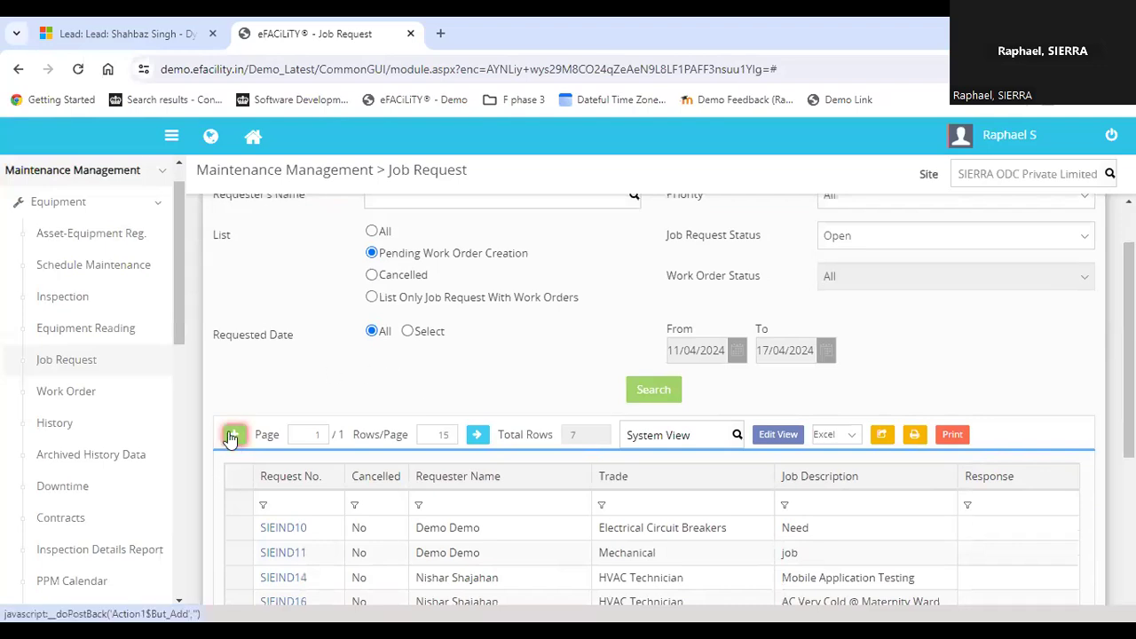
Step: Examine the Work Order page, including its list of work orders and the available search filters
left_click(85, 392)
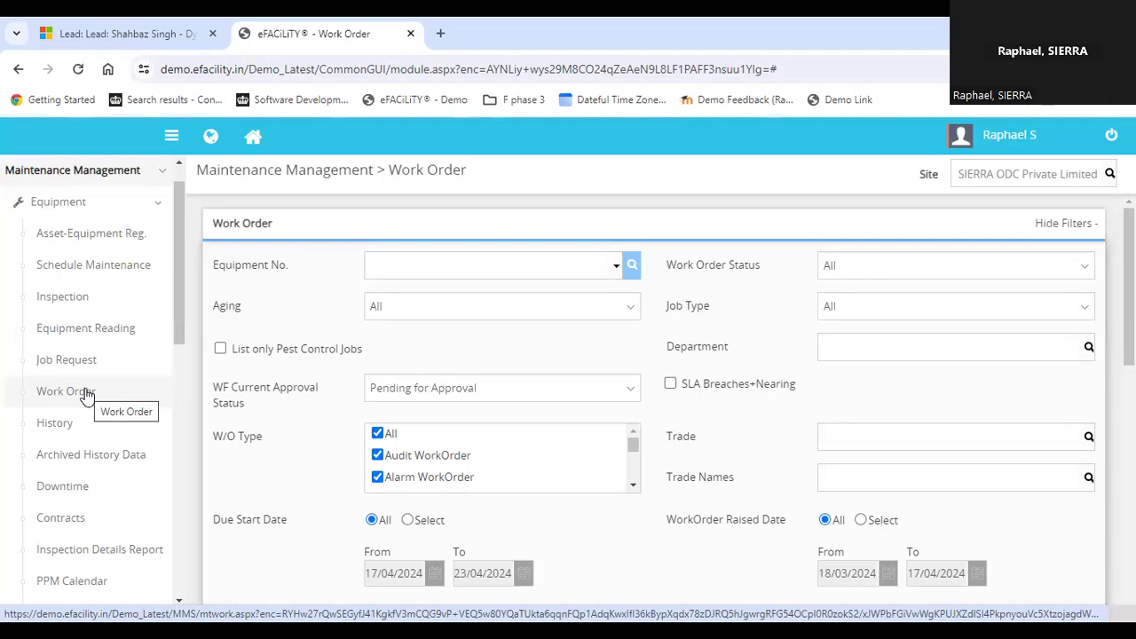
left_click_drag(1128, 266, 1129, 457)
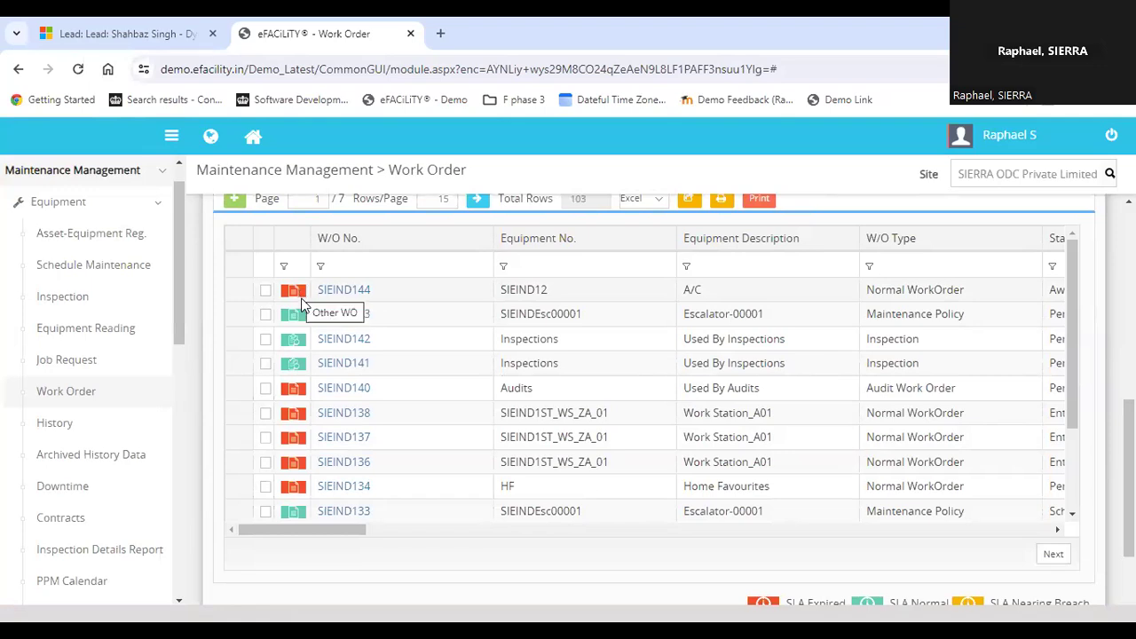
left_click_drag(342, 532, 275, 548)
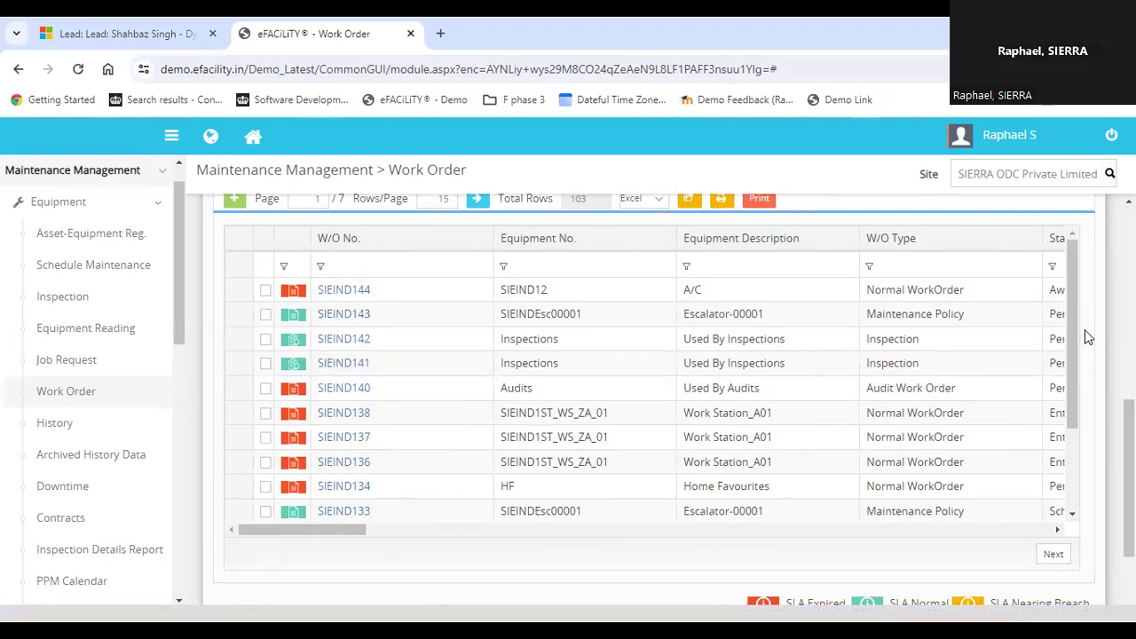
left_click_drag(1073, 291, 858, 376)
left_click_drag(346, 535, 296, 542)
scroll(441, 340, "up", 5)
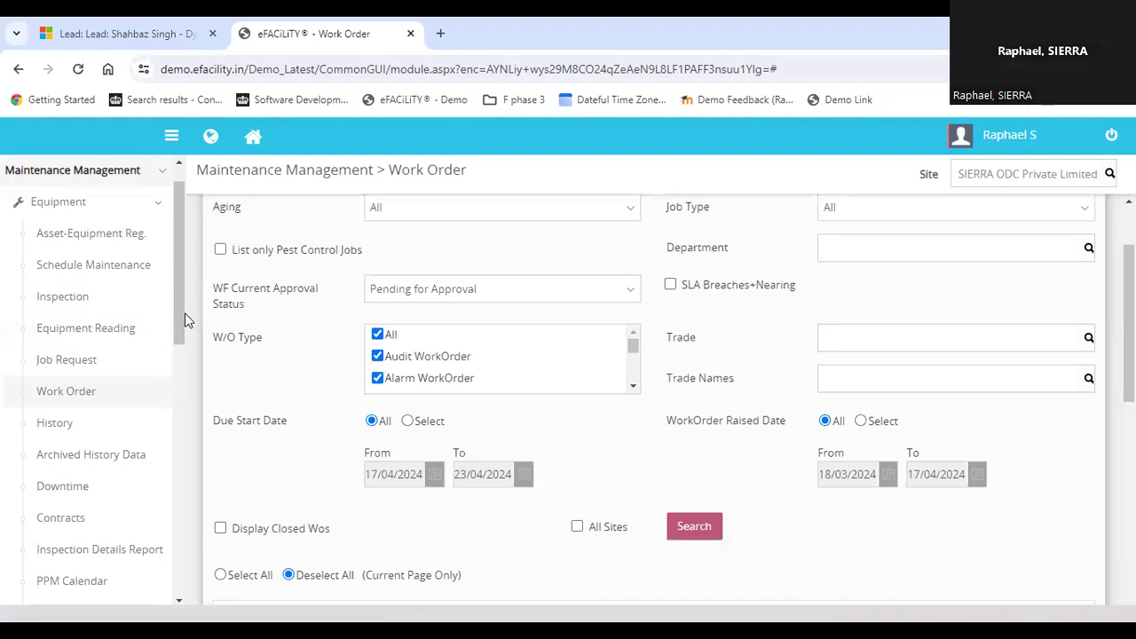
Step: View the equipment Contracts page and look over the remaining maintenance programs
left_click_drag(185, 313, 185, 363)
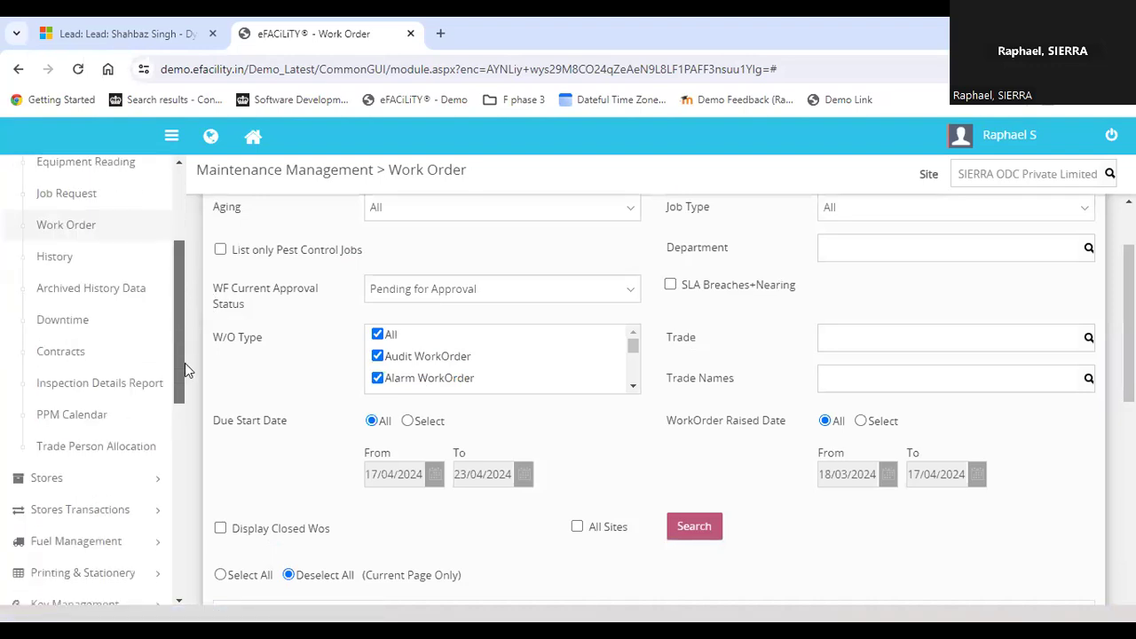
left_click(93, 351)
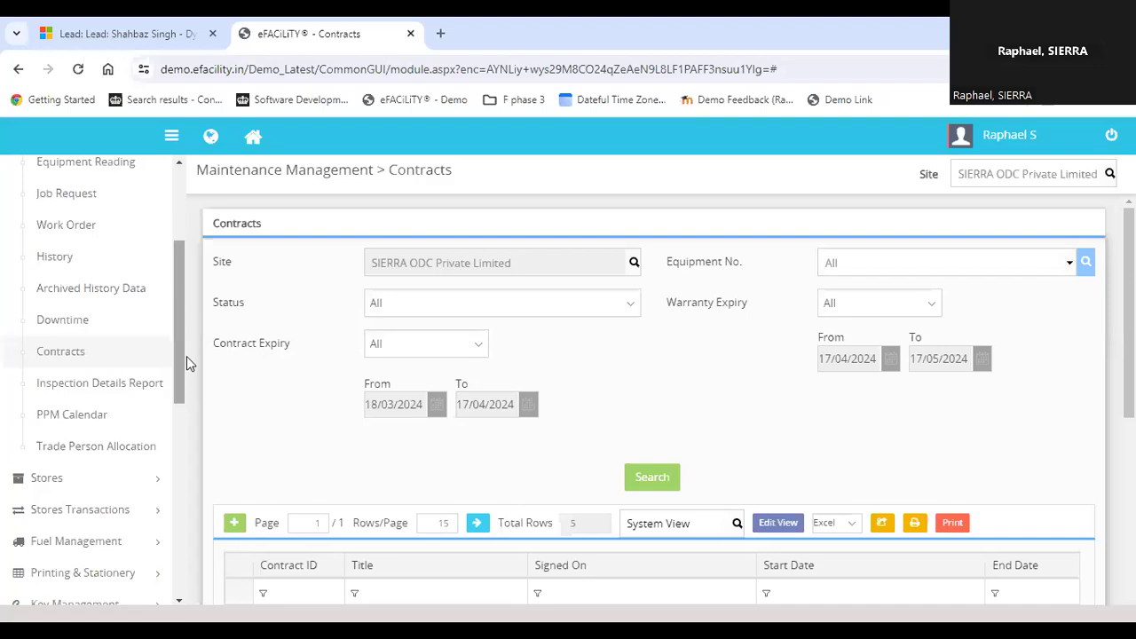
scroll(184, 360, "down", 2)
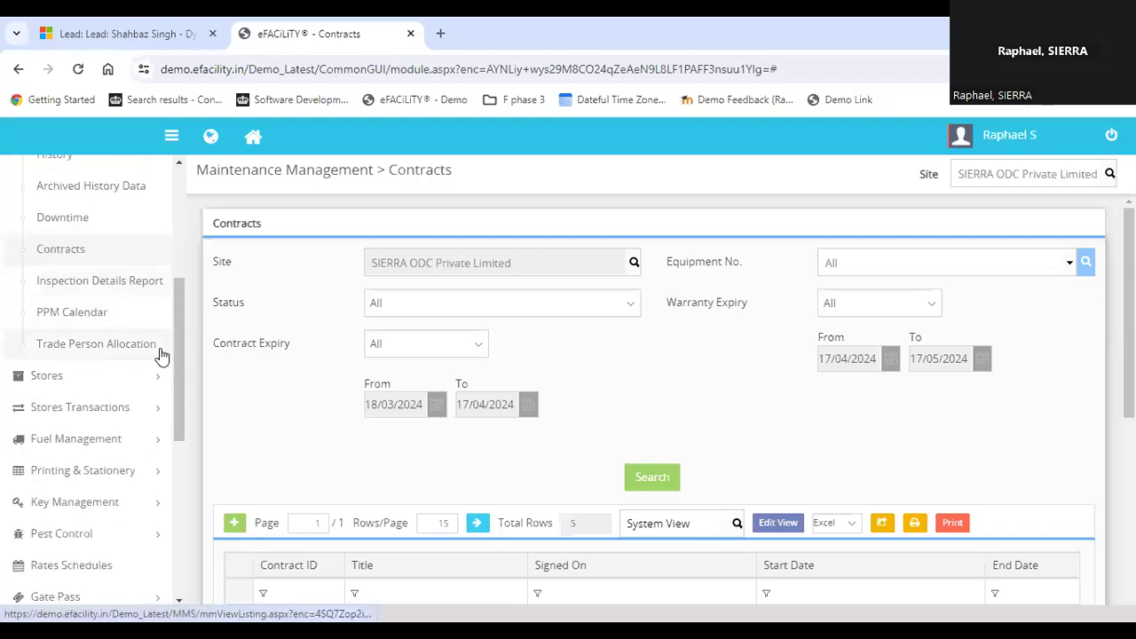
scroll(160, 355, "up", 5)
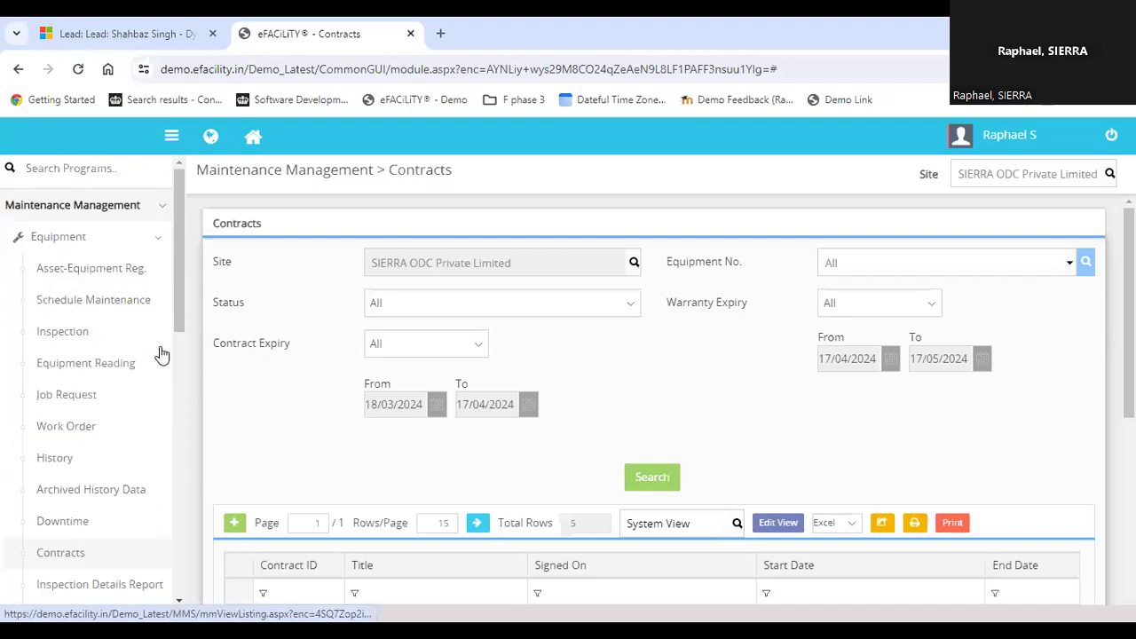
Step: Open the SLA by Work Order Detail report from the Maintenance Management reports
left_click(158, 238)
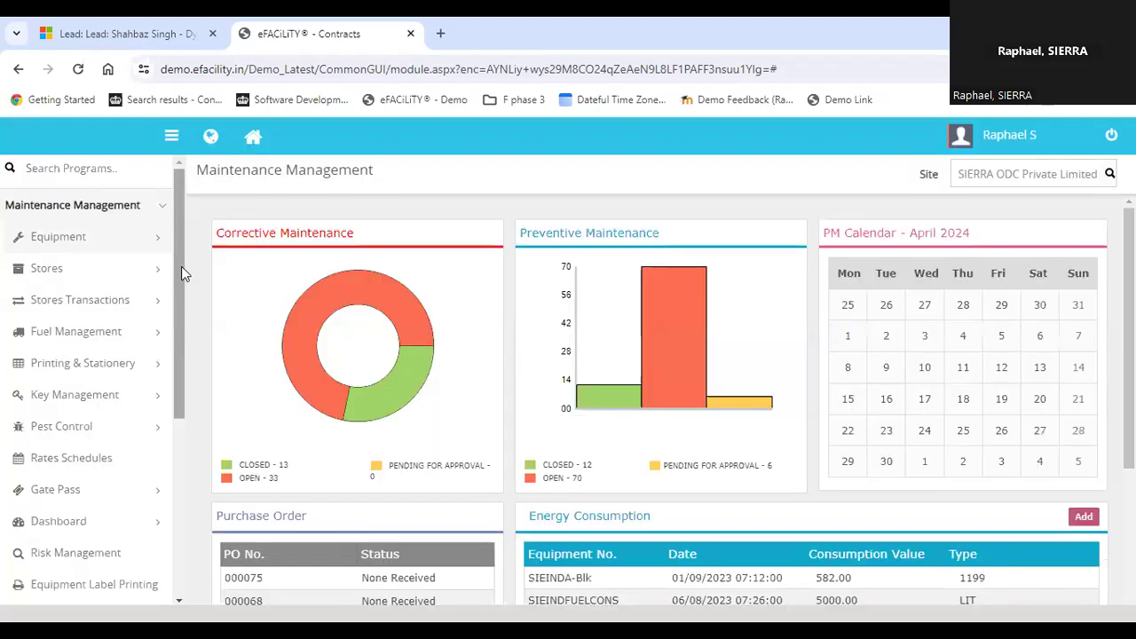
left_click_drag(181, 267, 181, 409)
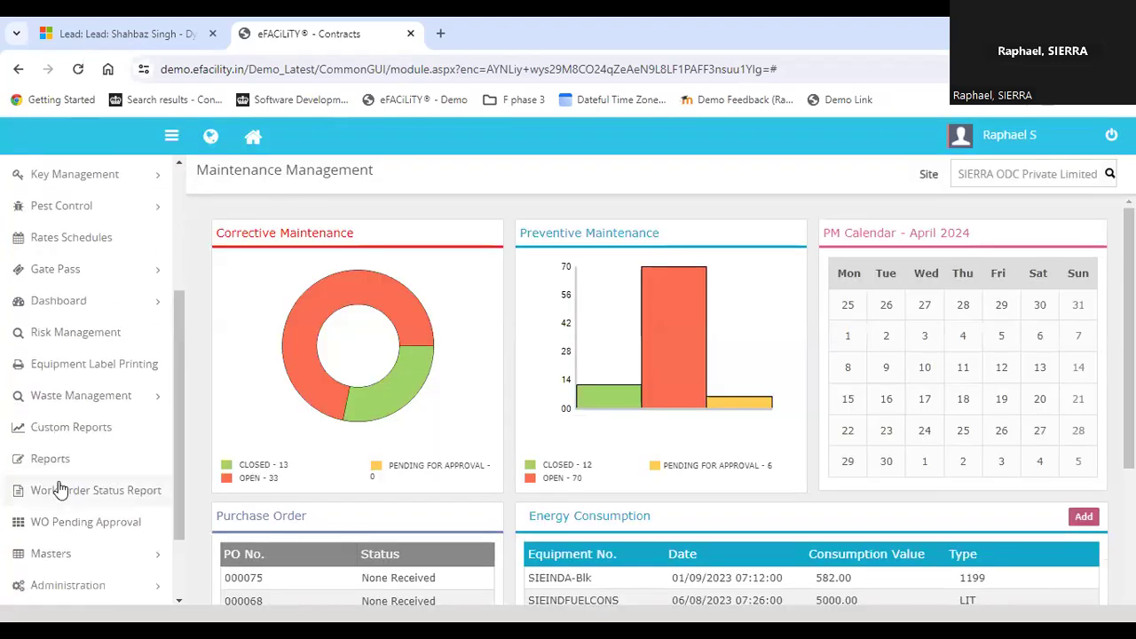
left_click(55, 459)
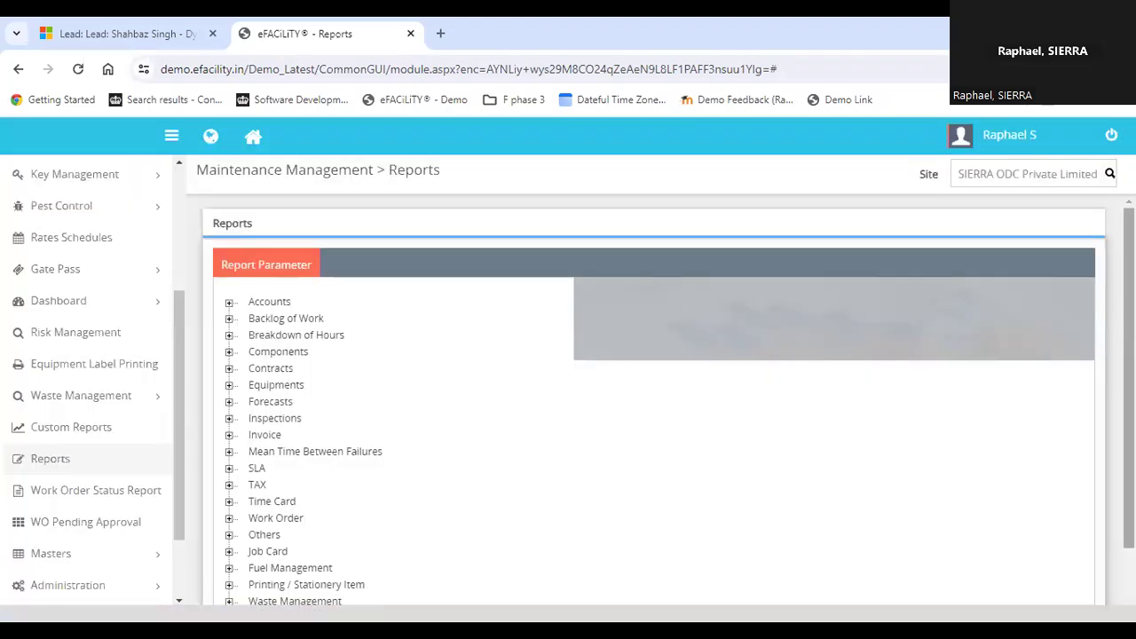
scroll(660, 355, "down", 1)
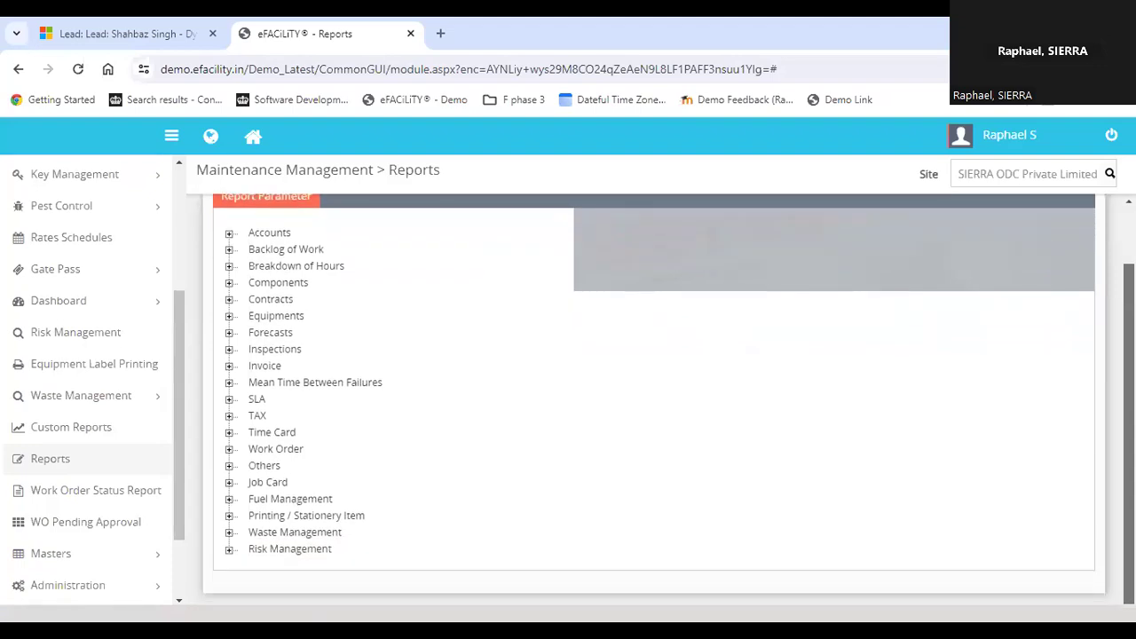
left_click(230, 400)
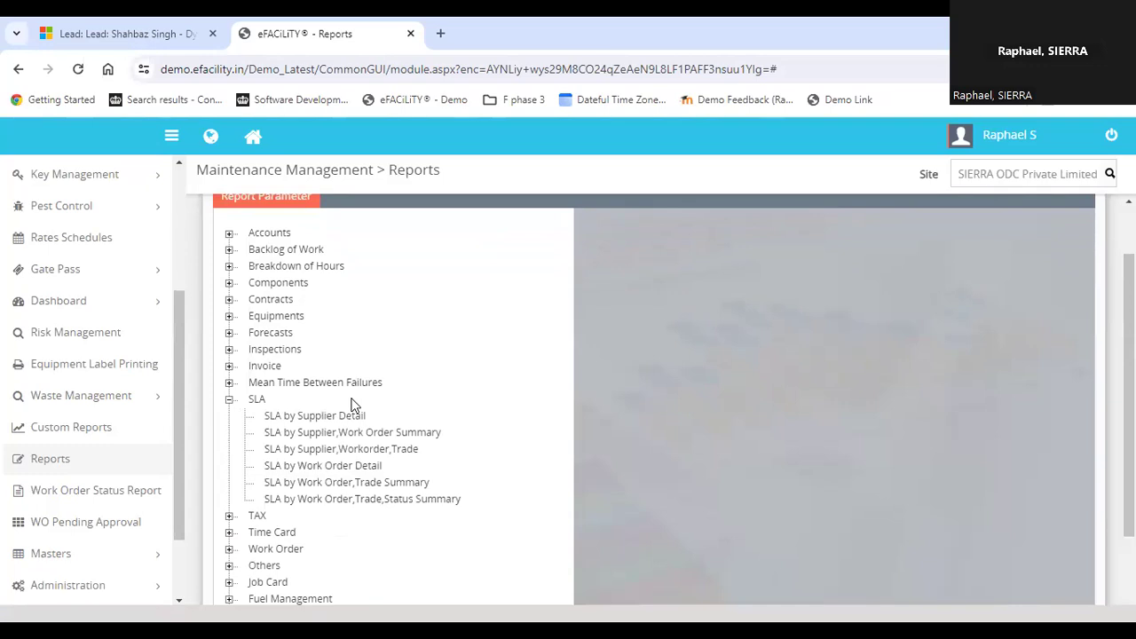
left_click(352, 470)
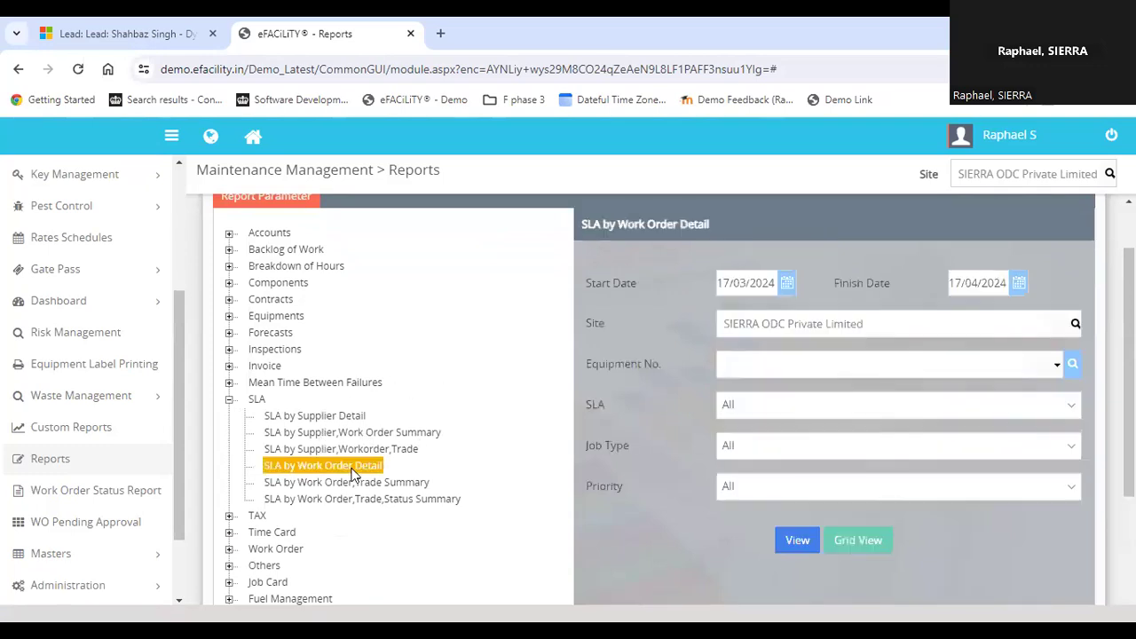
Step: Set the SLA report's start date to 17/03/2016 and generate the report
left_click(786, 282)
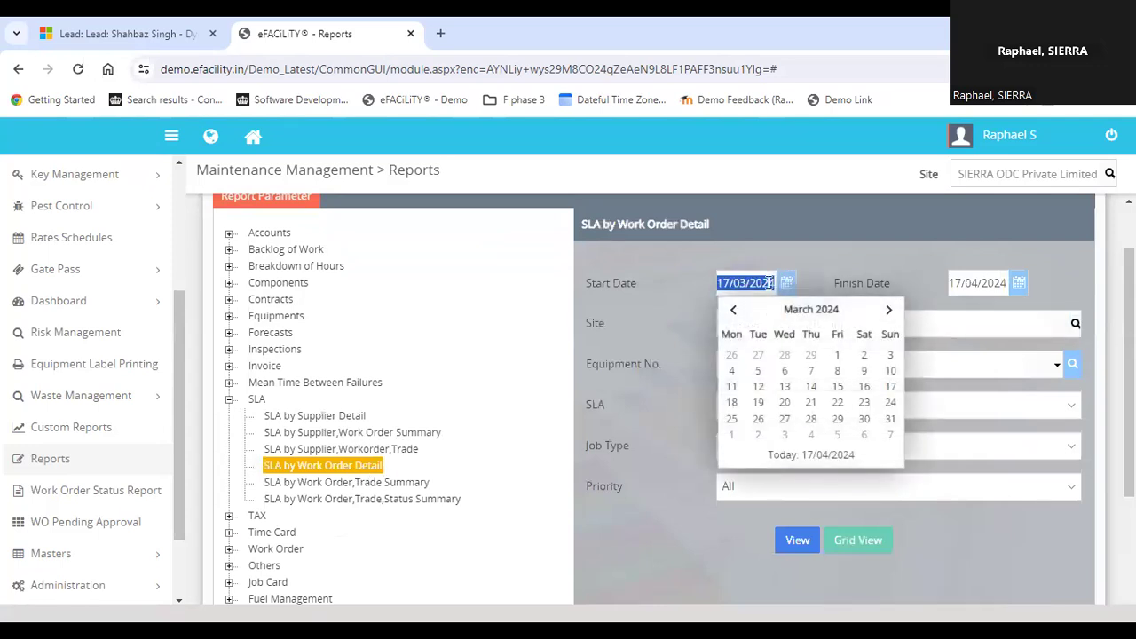
left_click(770, 282)
key("BackSpace")
key("BackSpace")
type("16")
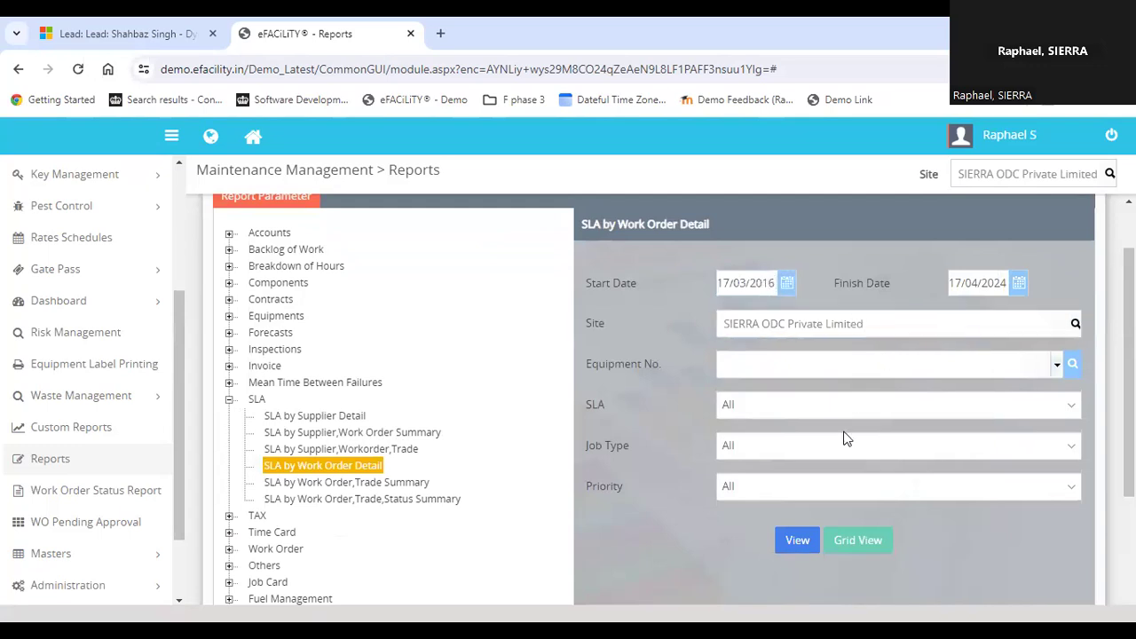
left_click(798, 544)
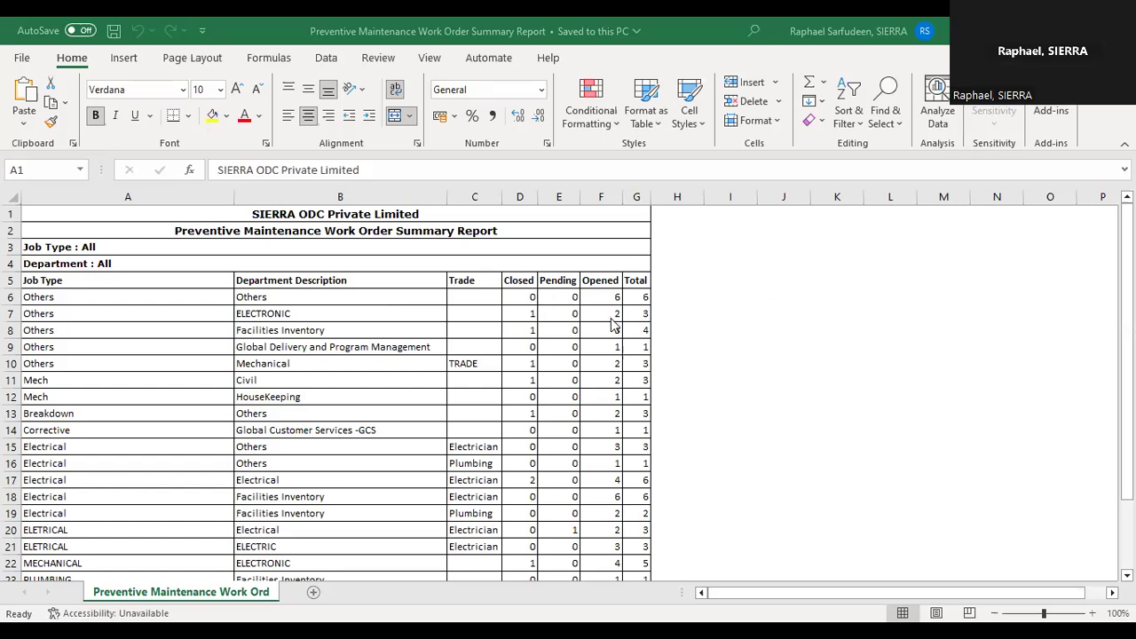
Step: Switch to Excel and look through the Preventive Maintenance Work Order Summary Report
scroll(602, 380, "down", 5)
scroll(602, 380, "up", 5)
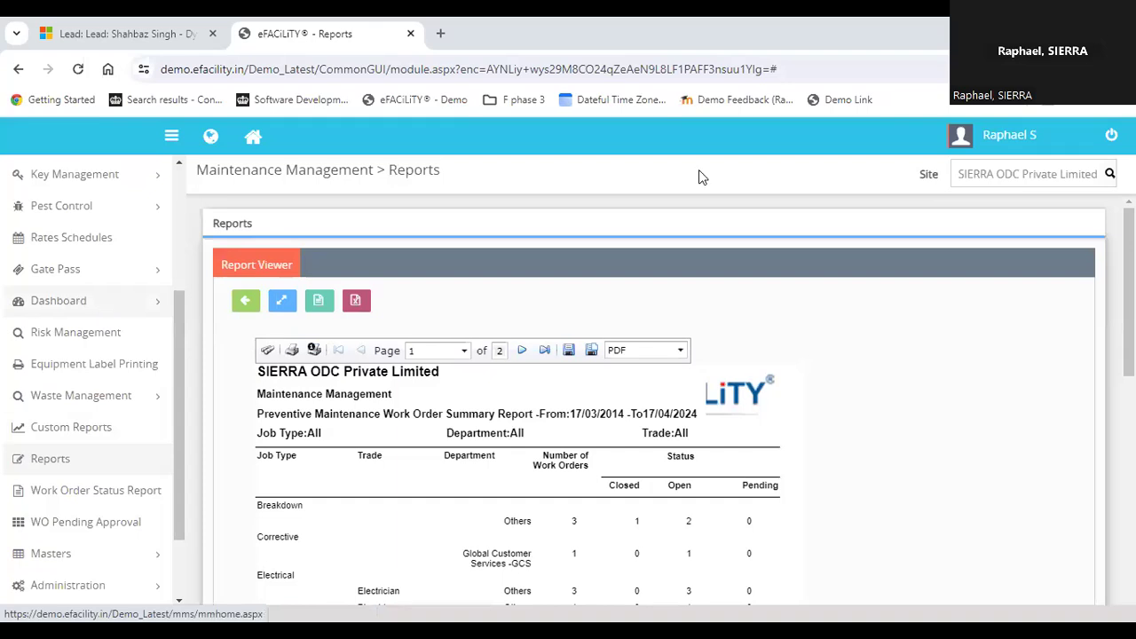
Step: Back in eFACiLiTY, open the Maintenance Status Dashboard through its blocked pop-up link
left_click(173, 299)
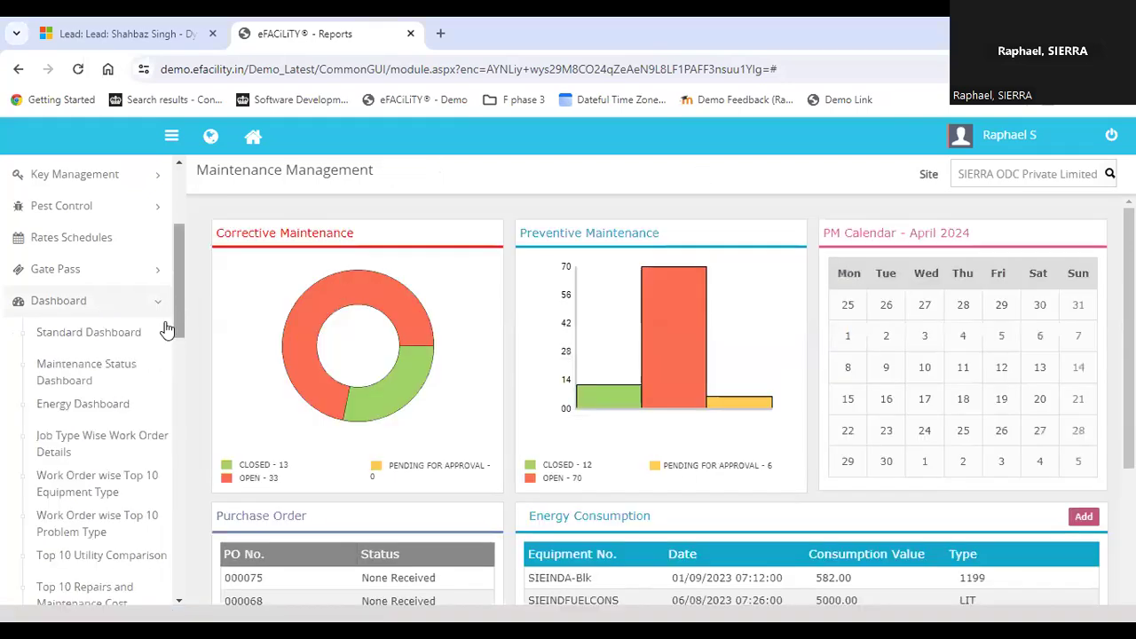
left_click(100, 365)
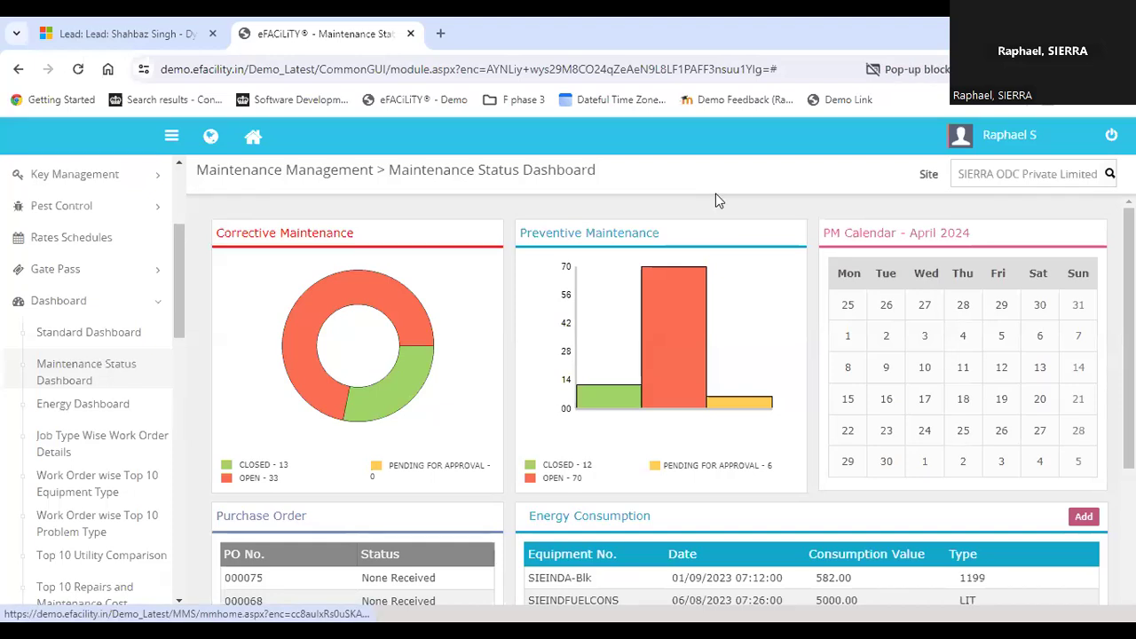
left_click(905, 69)
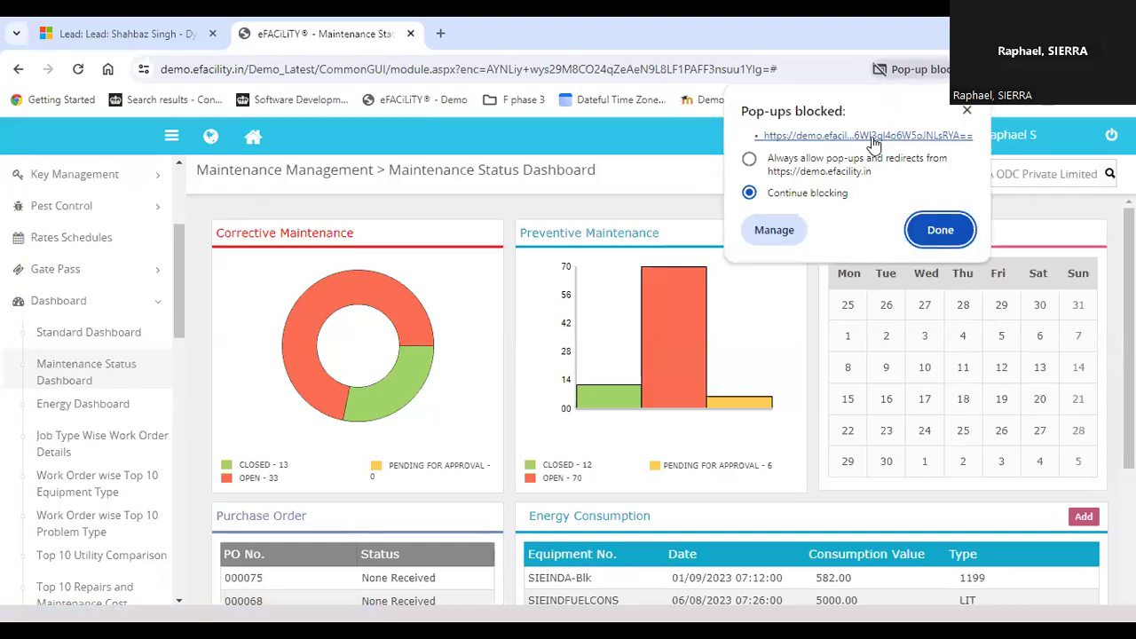
left_click(874, 138)
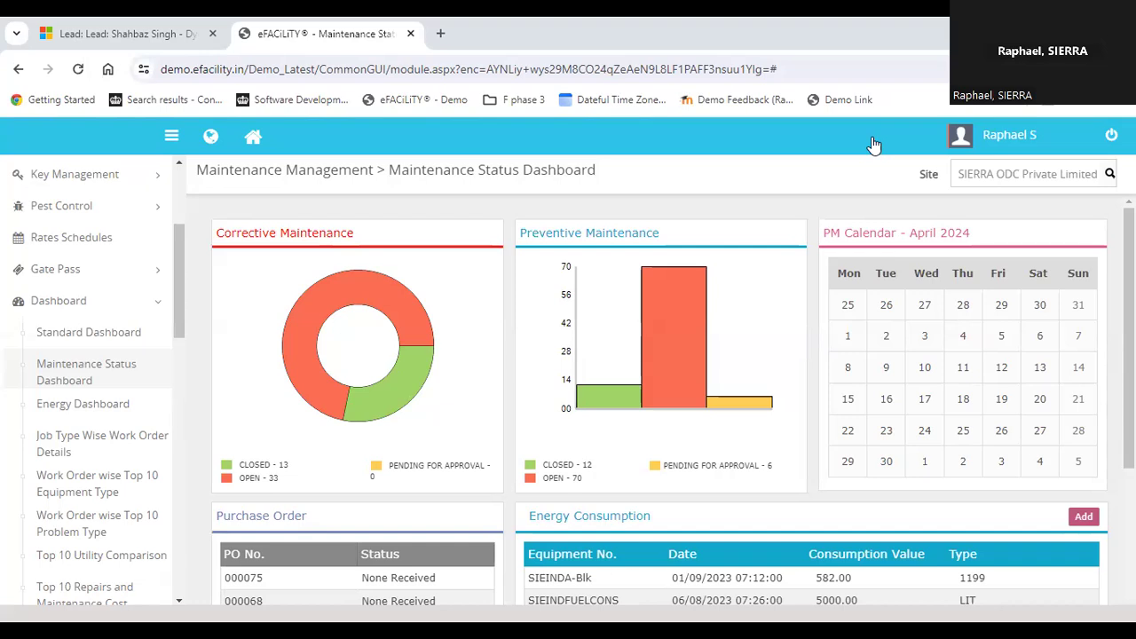
Step: Look through the list of available Maintenance Management dashboards
scroll(147, 375, "down", 3)
scroll(152, 383, "up", 1)
scroll(157, 364, "up", 5)
scroll(157, 372, "down", 5)
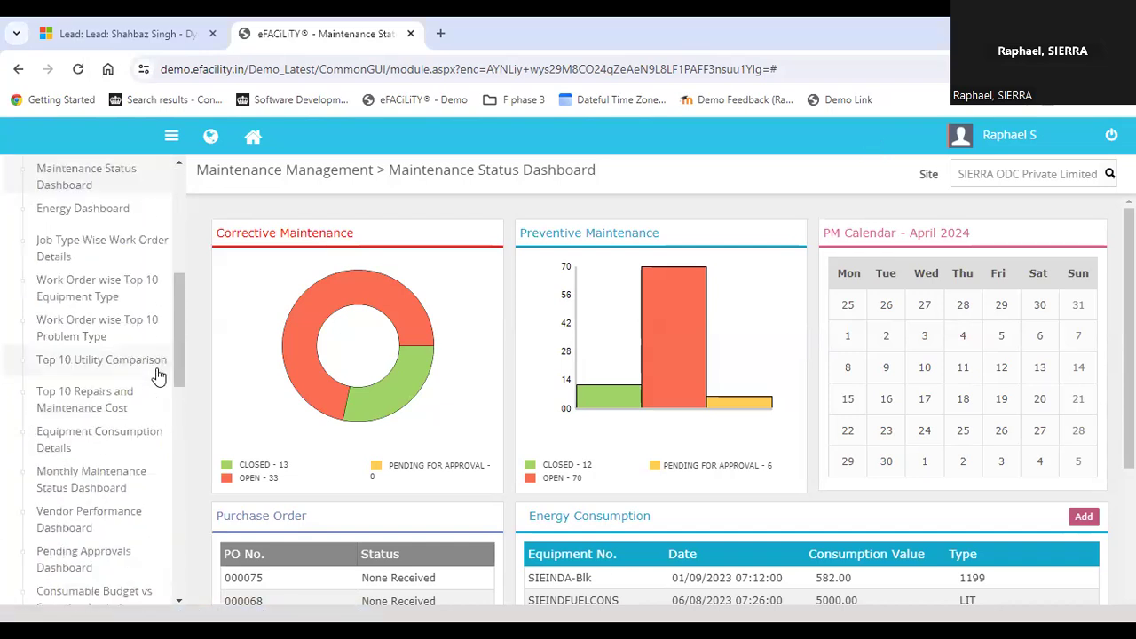
Step: Collapse the Dashboard group and expand Gate Pass to view its programs
scroll(158, 373, "up", 2)
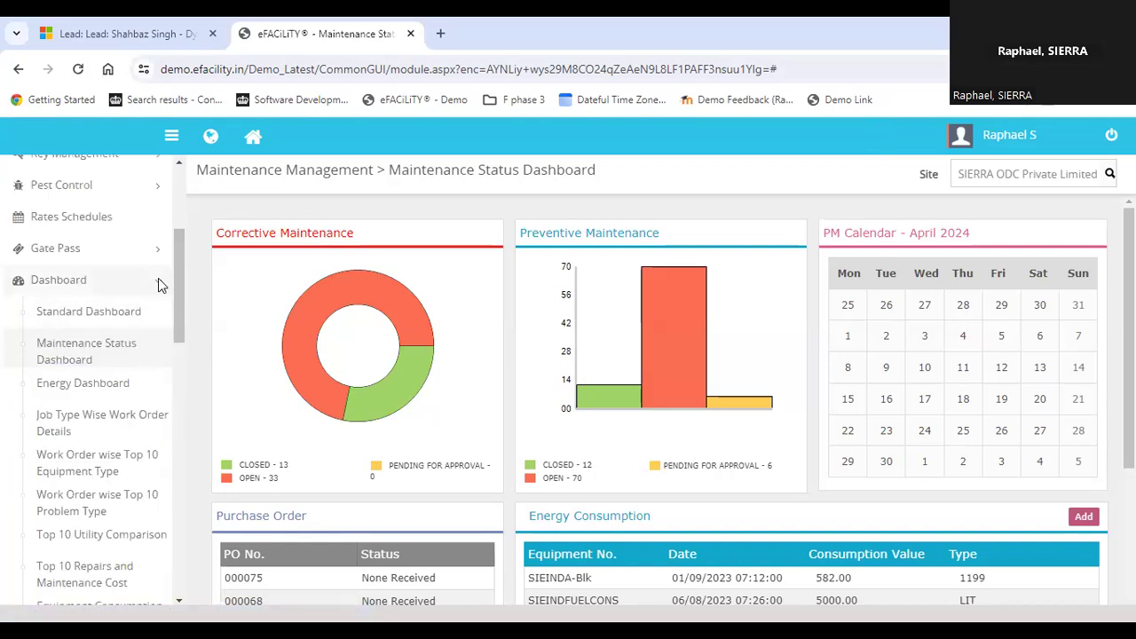
left_click(158, 280)
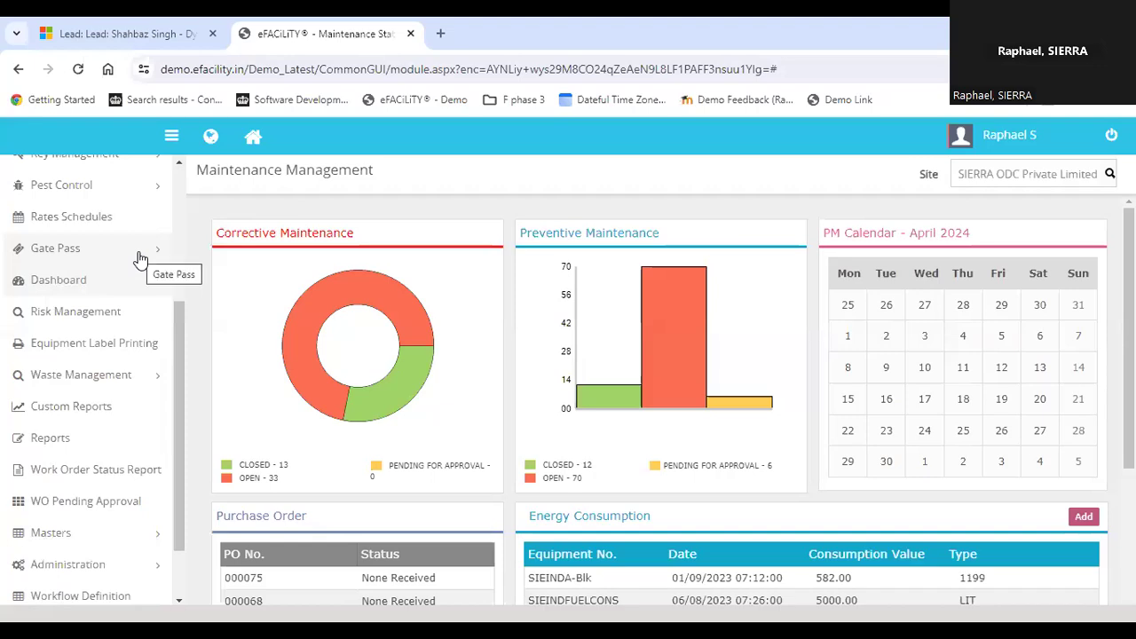
left_click(133, 259)
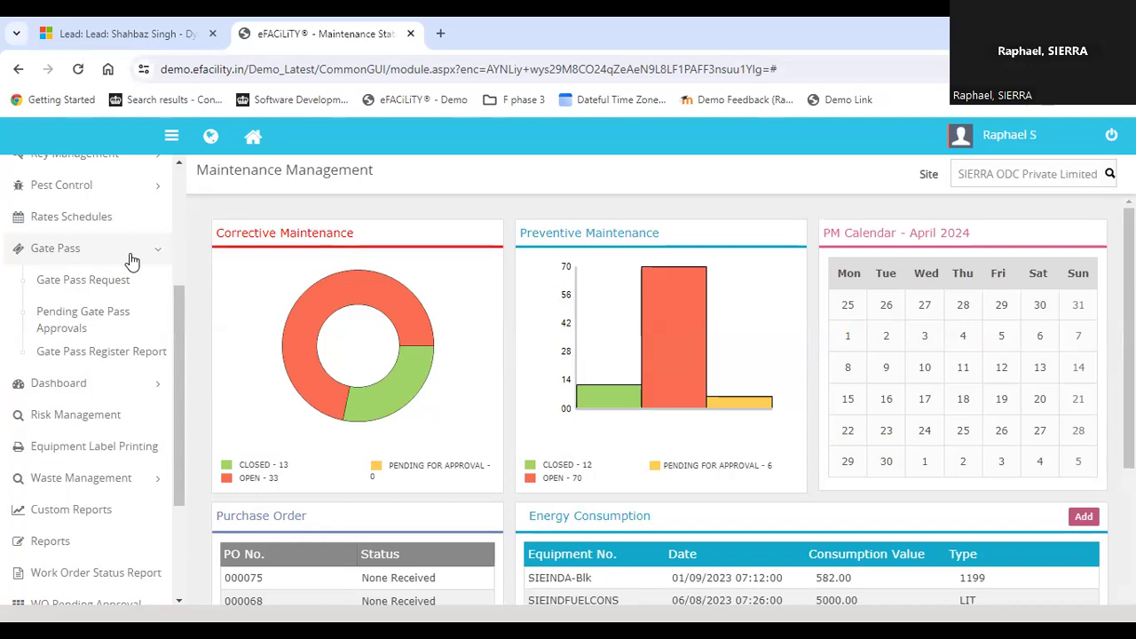
Step: Expand the Stores group, look through its programs down to Approval - Purchase Order, and collapse it again
scroll(131, 260, "up", 3)
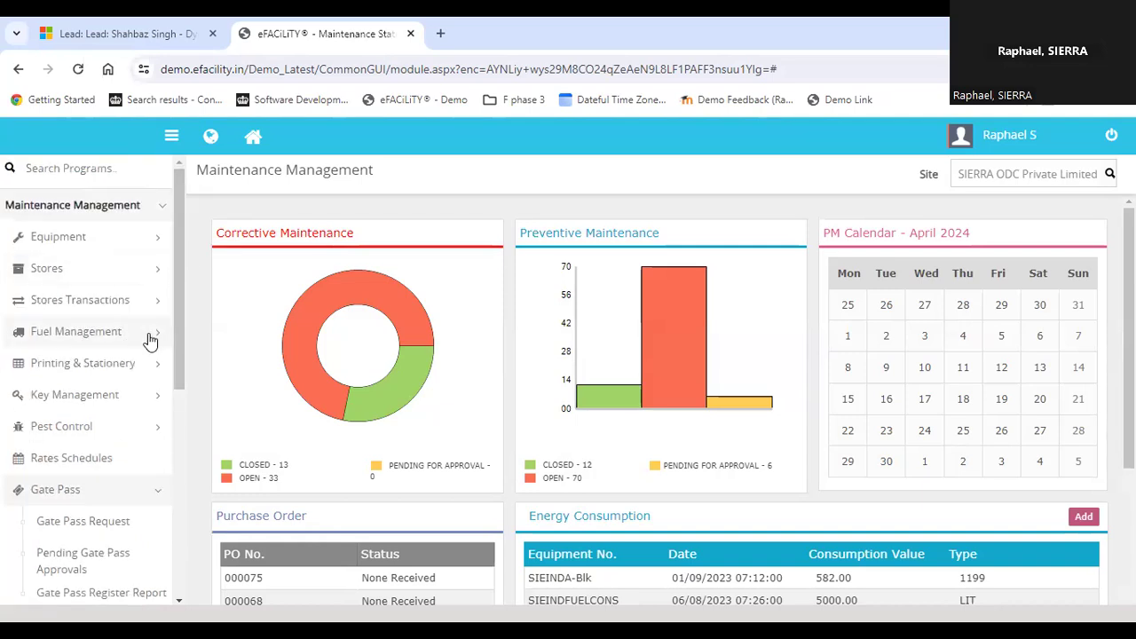
left_click(85, 276)
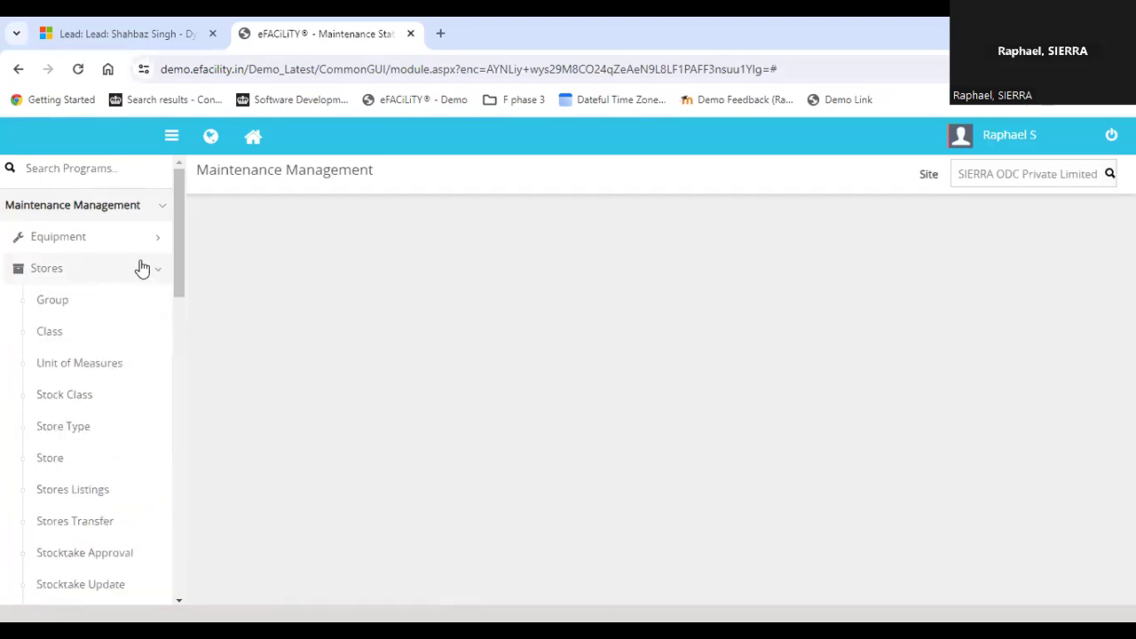
scroll(178, 257, "down", 1)
scroll(181, 288, "down", 5)
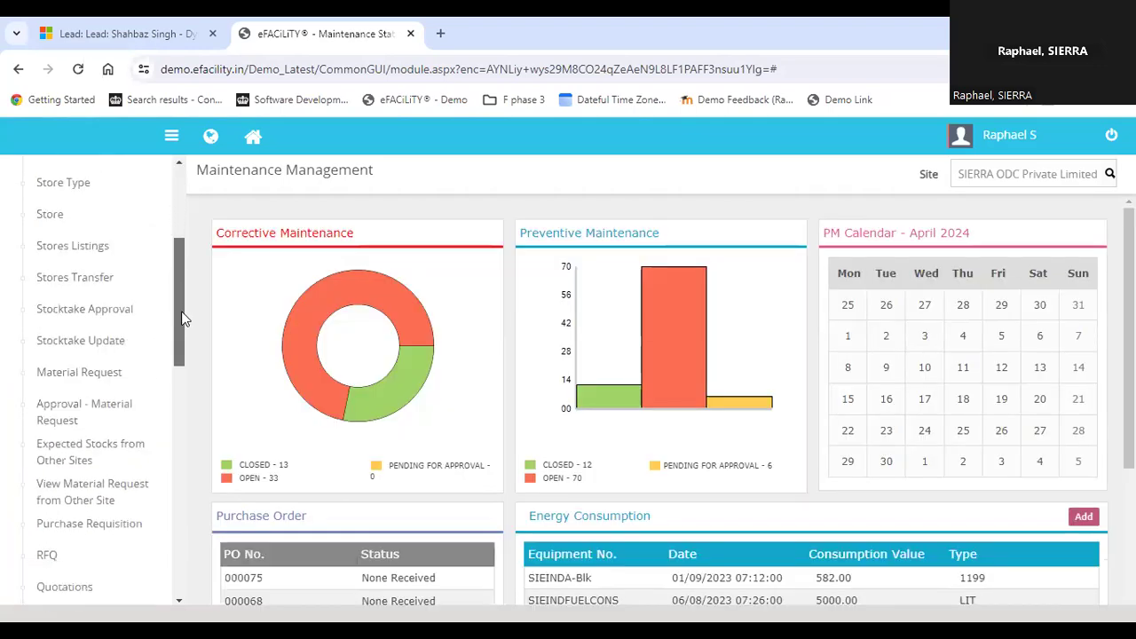
left_click_drag(181, 333, 181, 395)
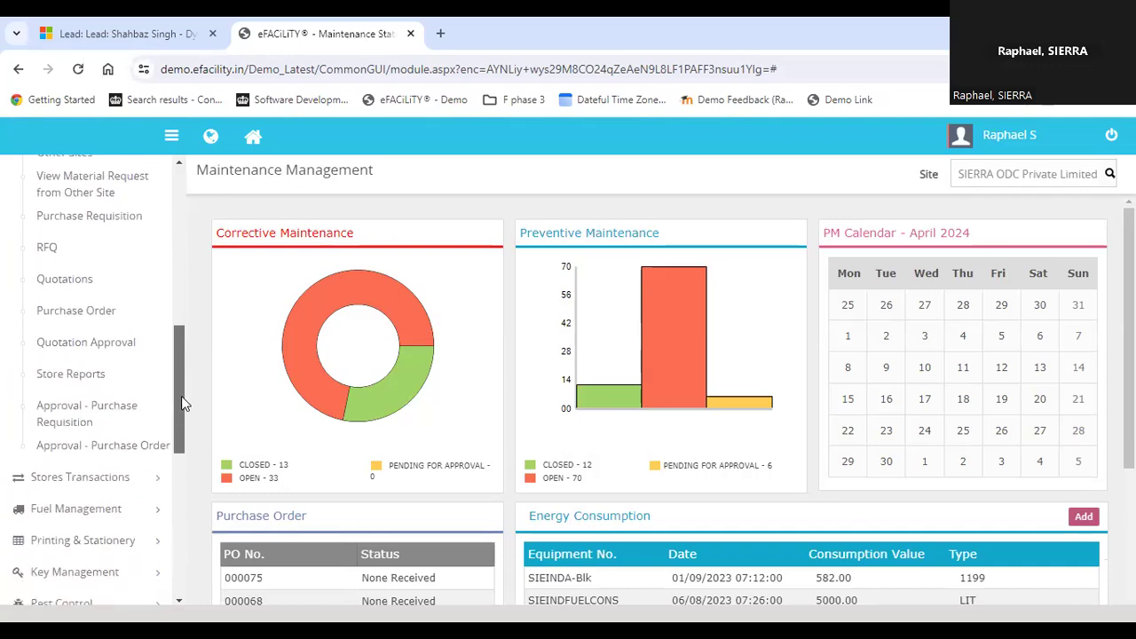
scroll(186, 327, "up", 10)
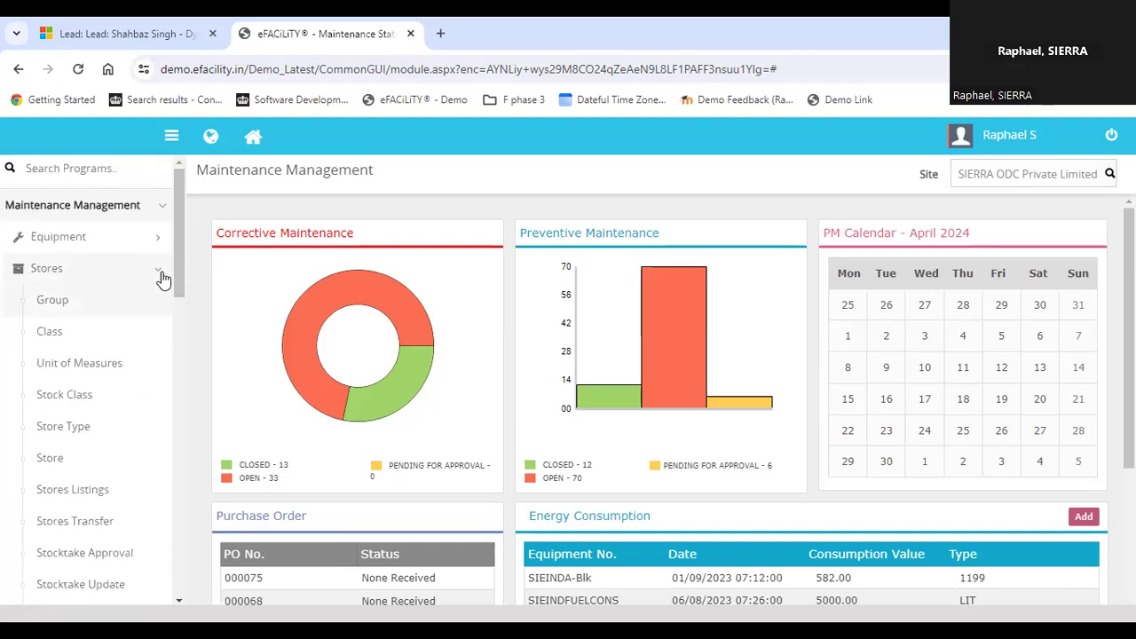
left_click(160, 272)
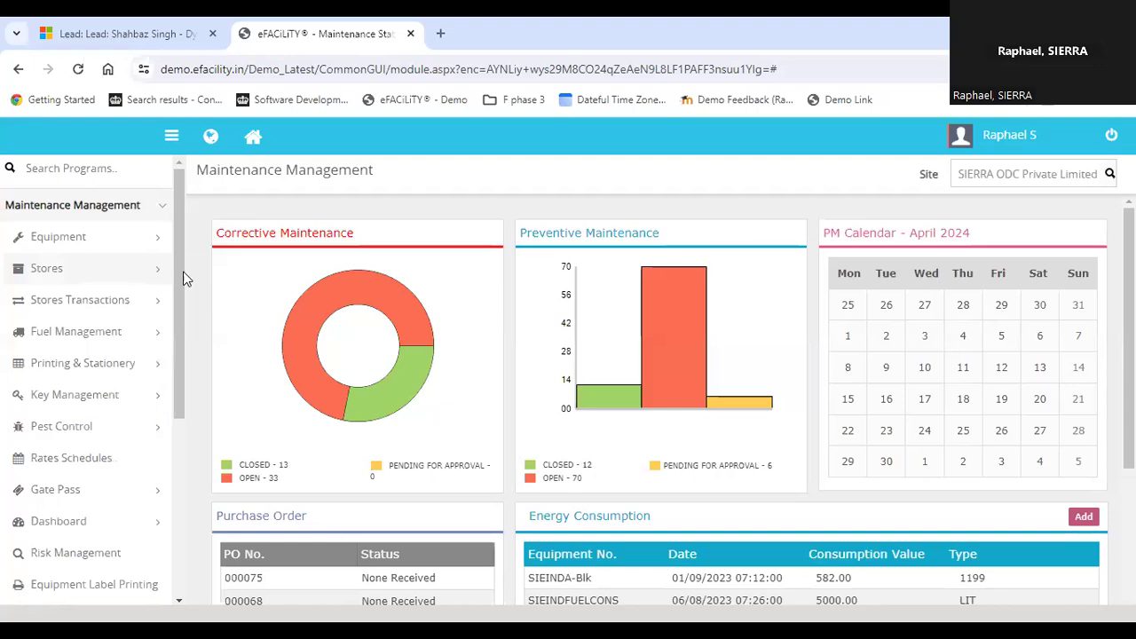
Step: Expand the Masters group and view the Account Code listing followed by the Reading Type listing
scroll(180, 444, "down", 5)
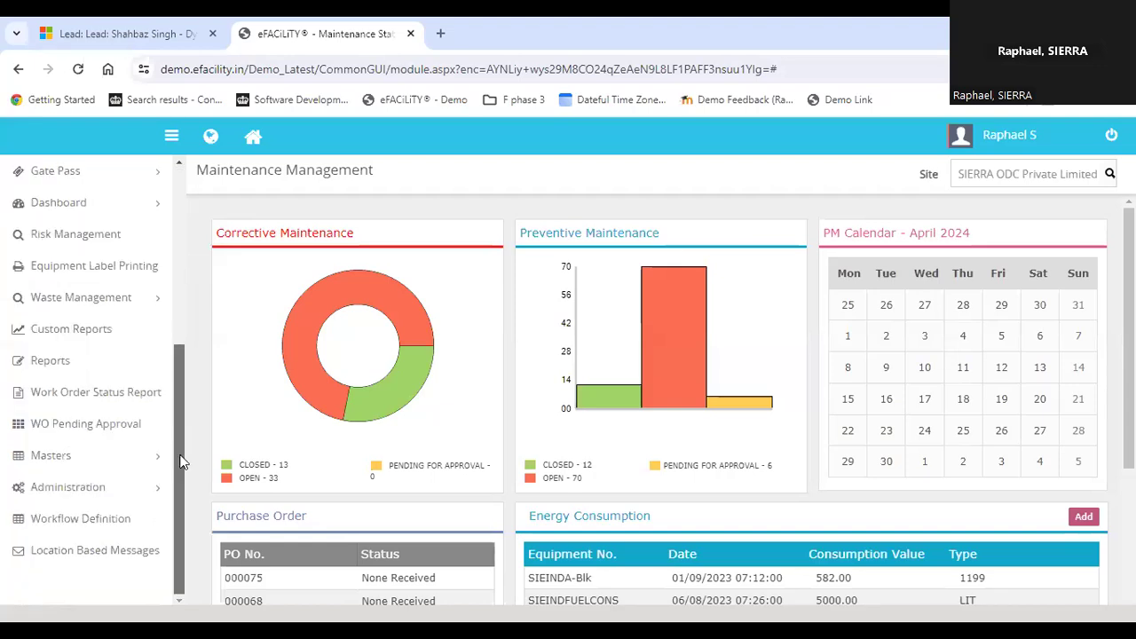
left_click(52, 456)
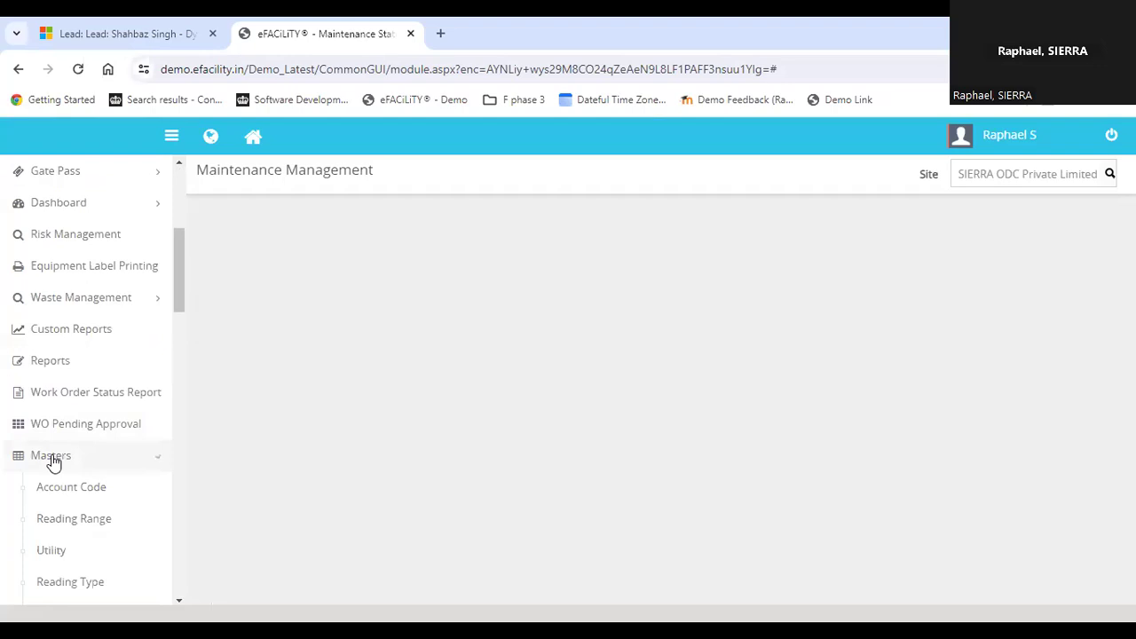
left_click_drag(178, 271, 185, 322)
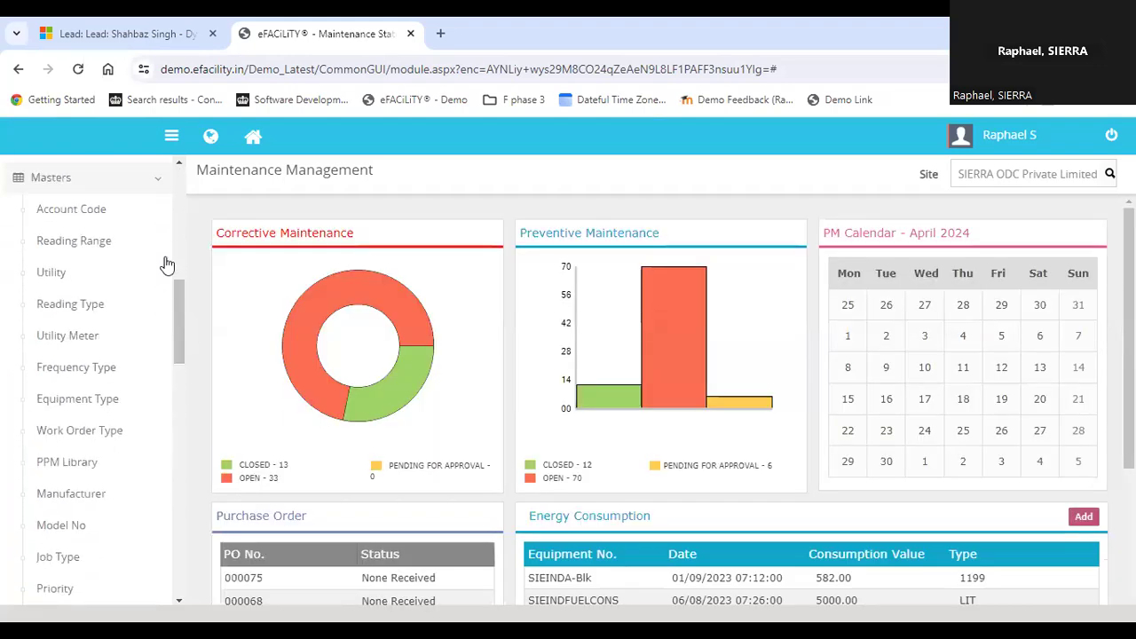
left_click(106, 213)
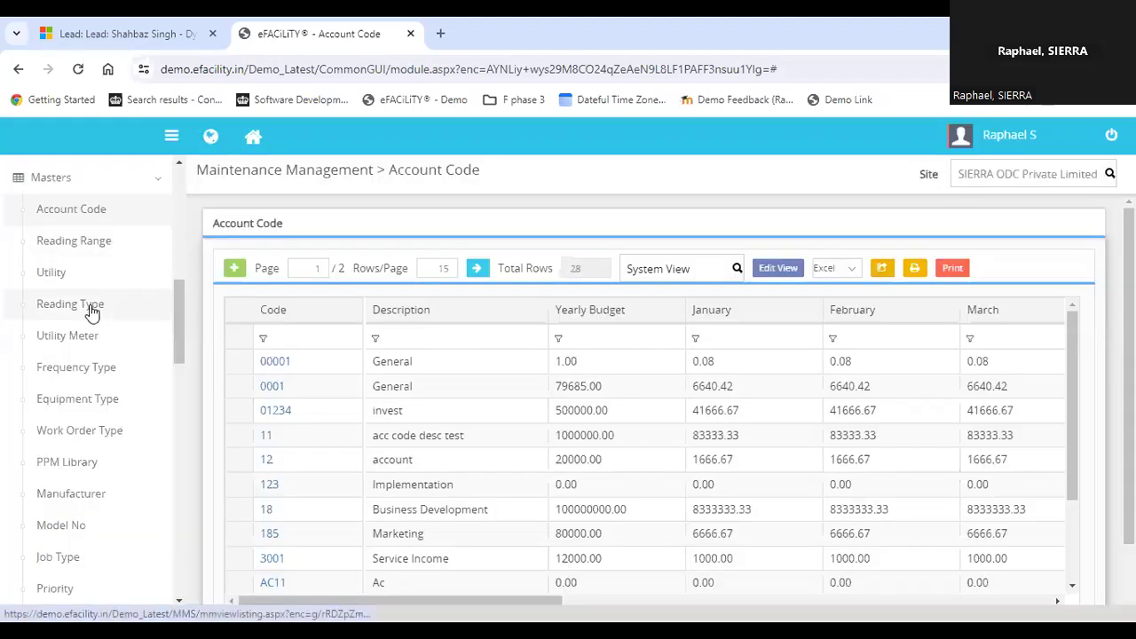
left_click(92, 309)
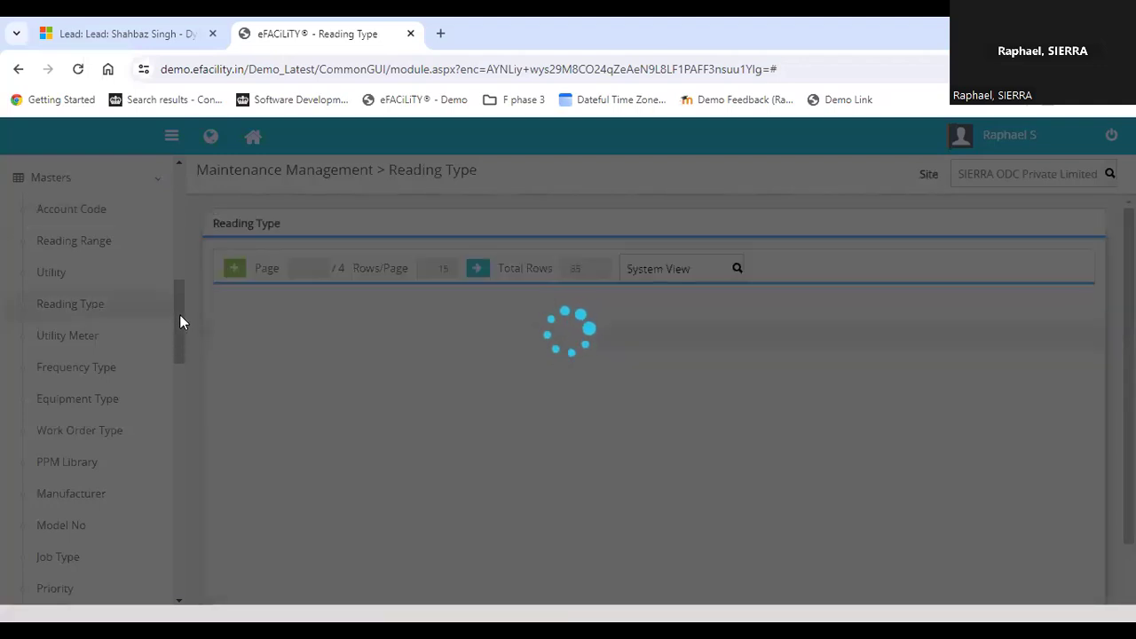
Step: Look through the available master programs in the Masters group, from equipment types to asset and label designer masters
scroll(178, 355, "down", 3)
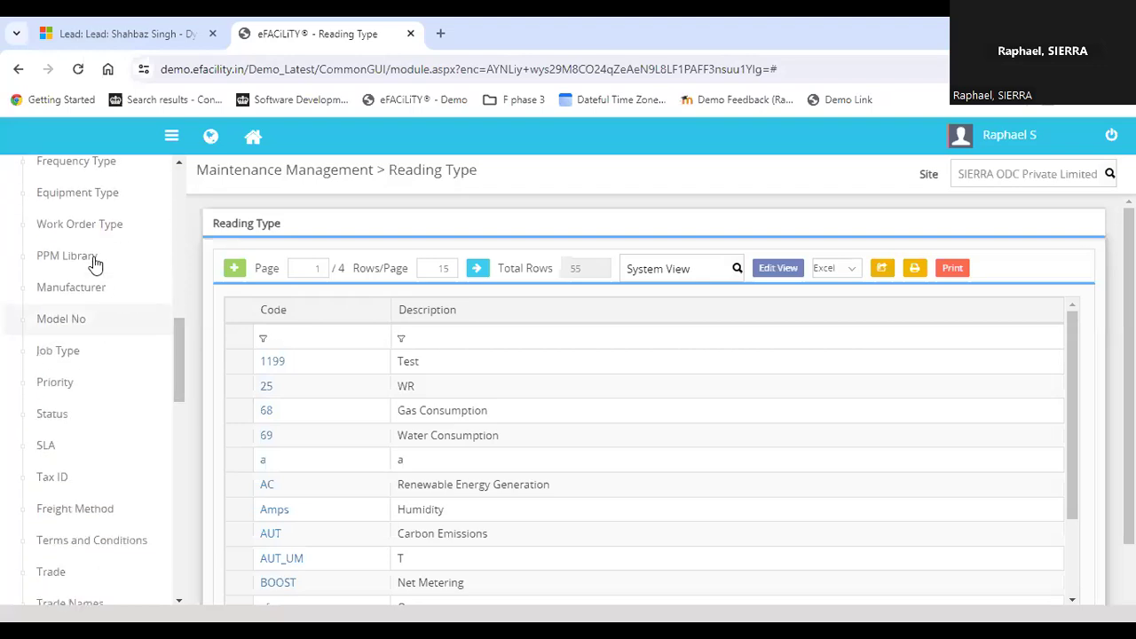
scroll(95, 383, "down", 5)
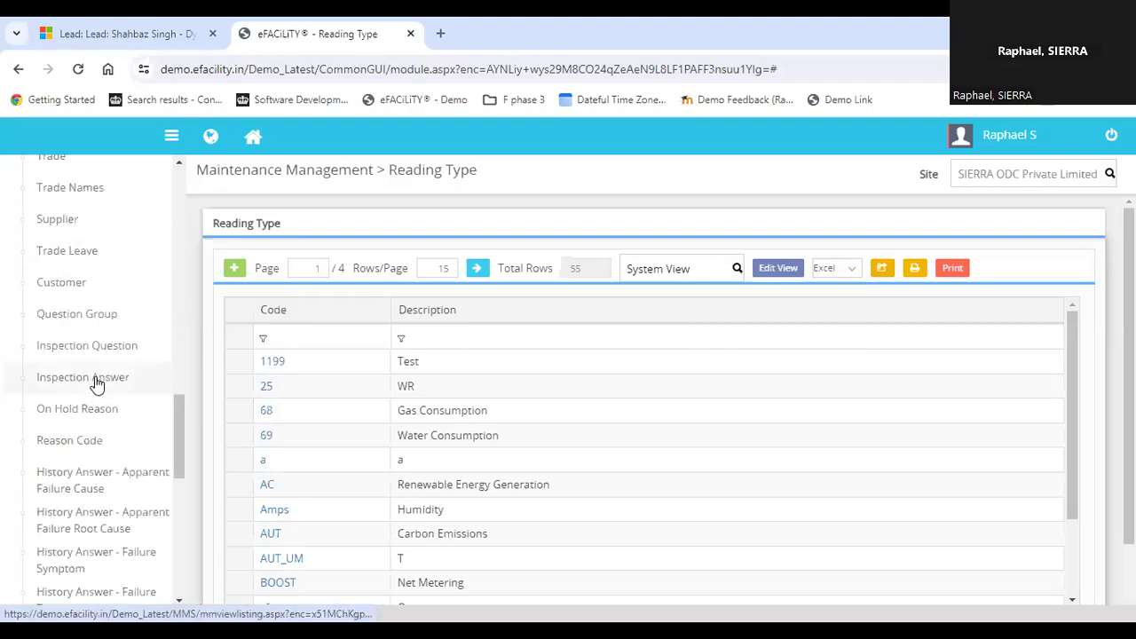
scroll(96, 383, "down", 5)
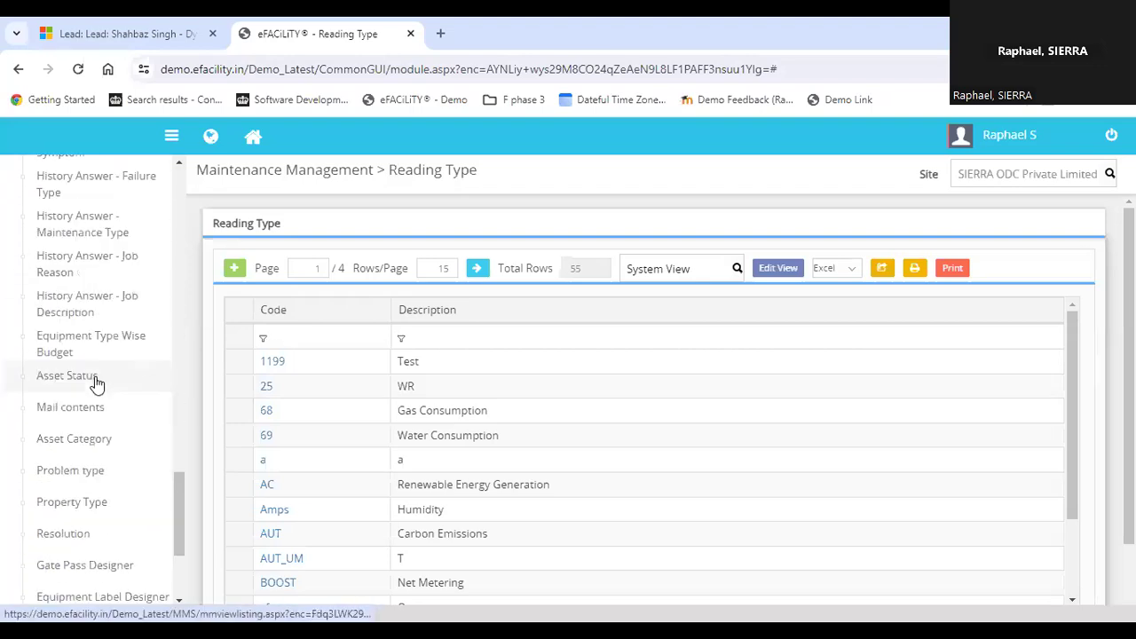
scroll(98, 377, "down", 2)
scroll(101, 364, "up", 15)
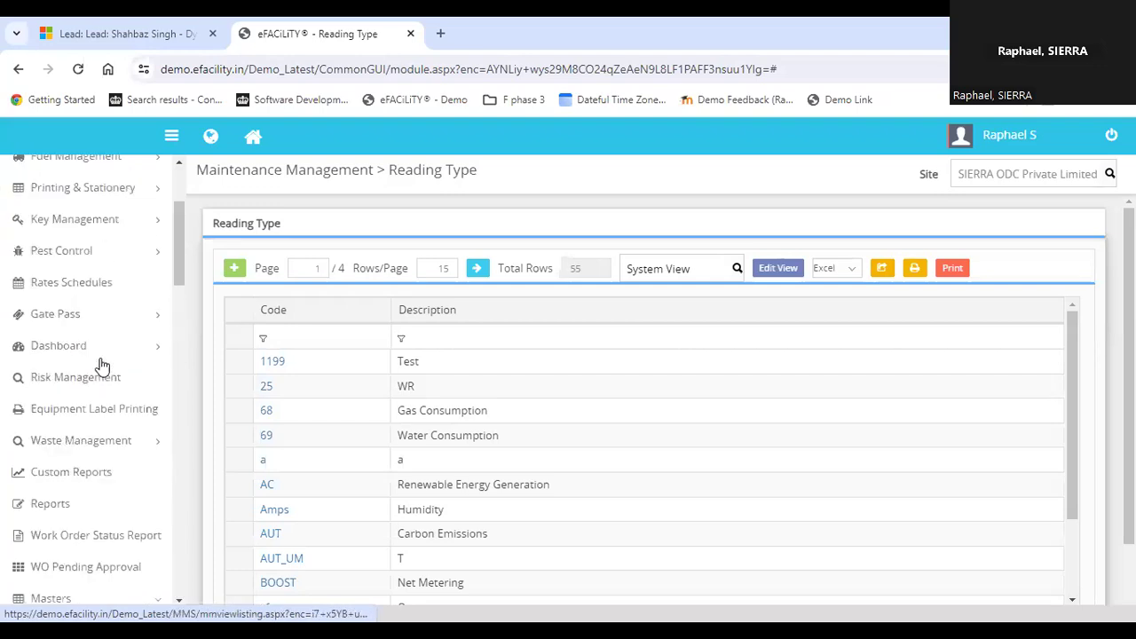
scroll(101, 364, "down", 5)
scroll(101, 364, "up", 5)
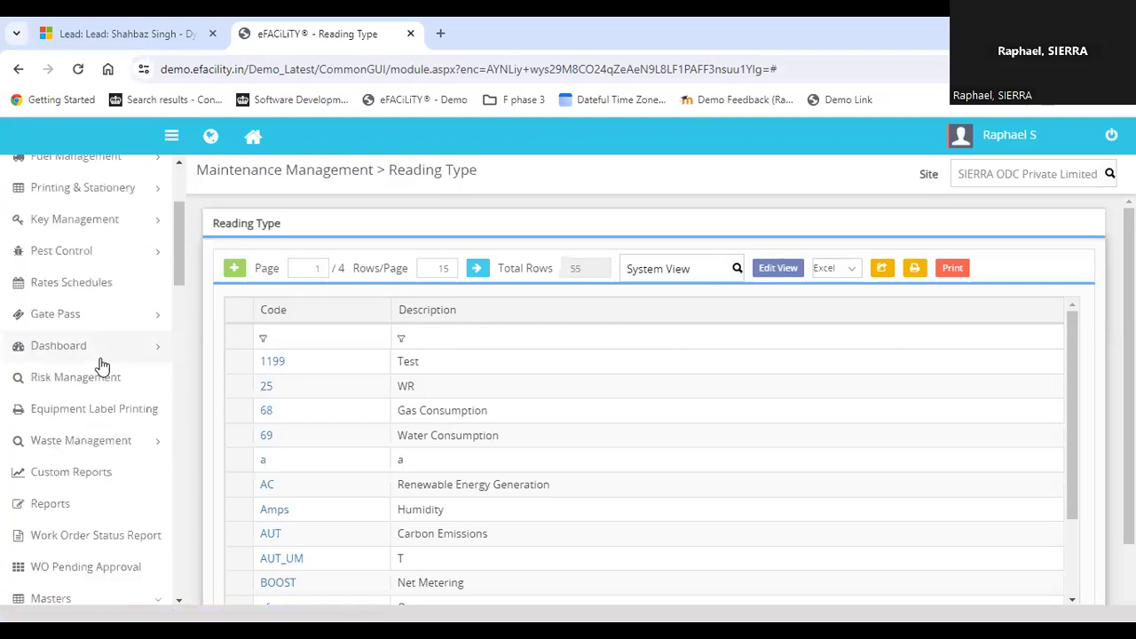
scroll(101, 364, "down", 5)
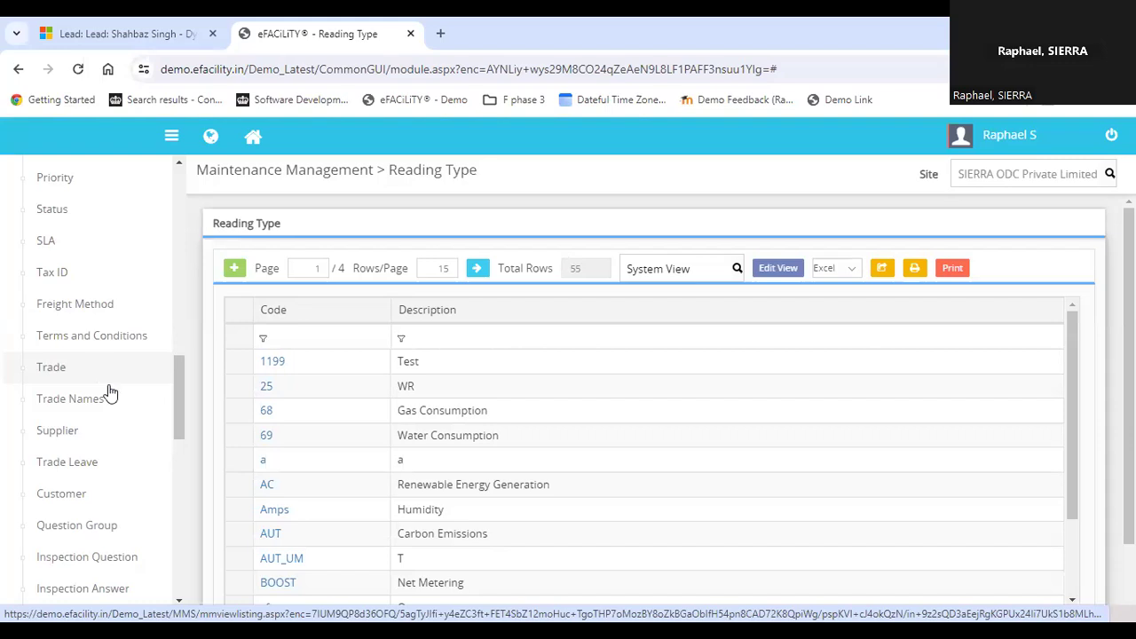
Step: Leave Maintenance Management and return to the home page with all modules
left_click_drag(182, 399, 195, 204)
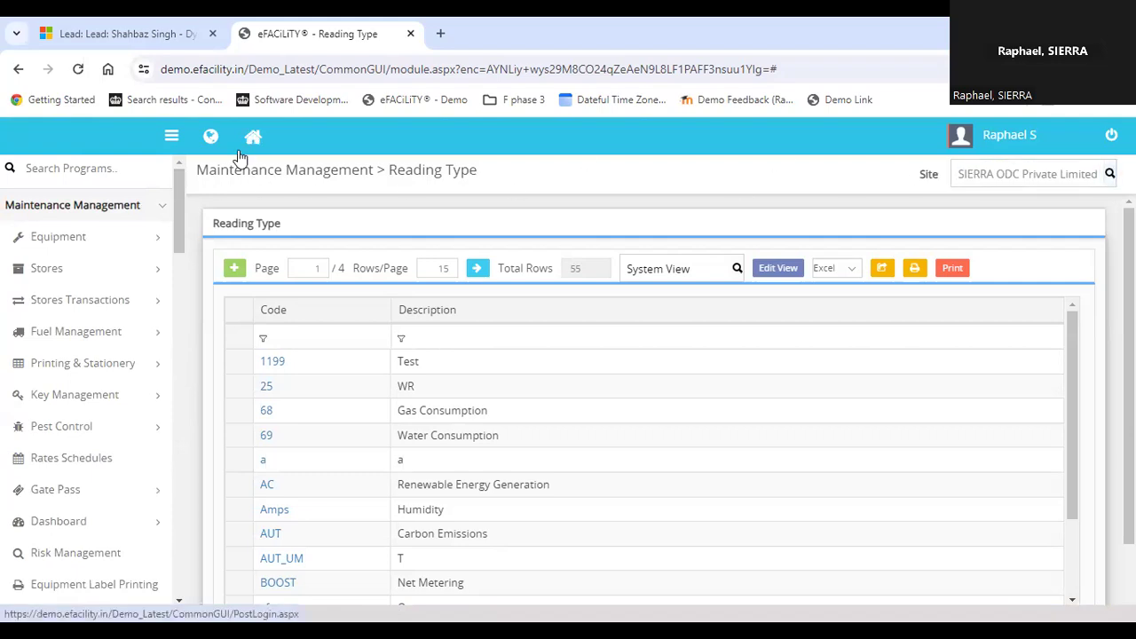
left_click_drag(186, 215, 254, 165)
left_click(253, 139)
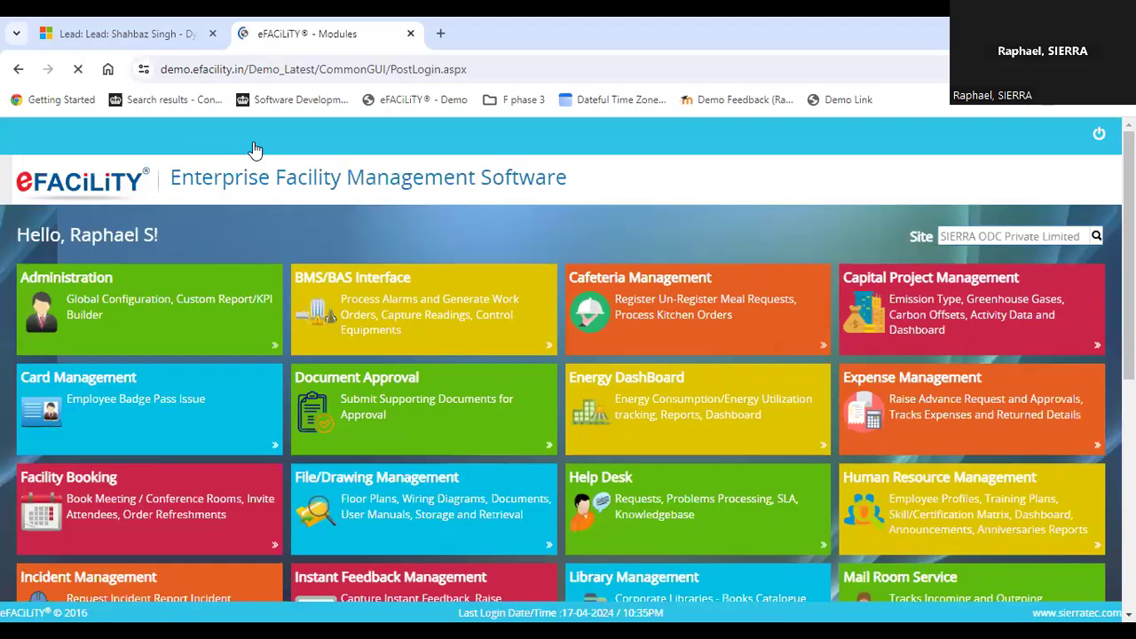